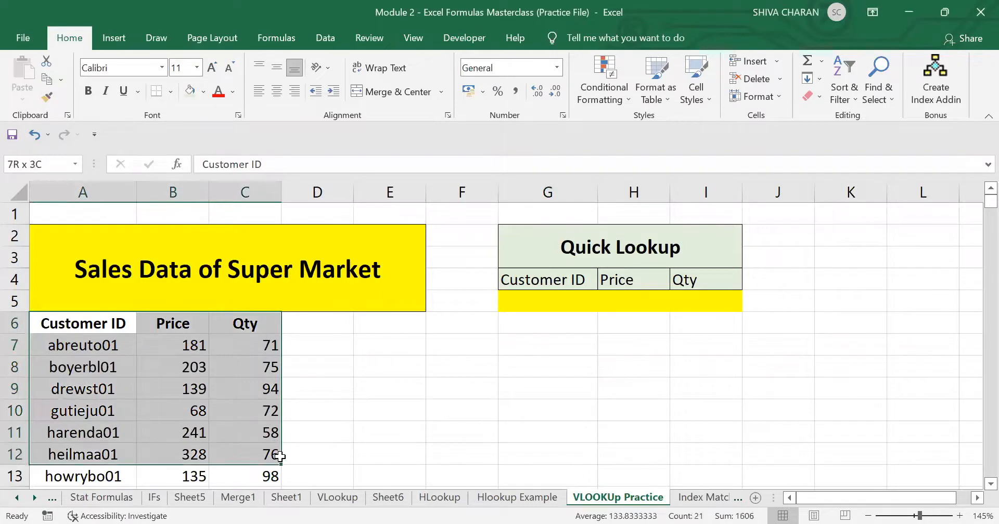
Examine the sales data table and the Quick Lookup cells for Customer ID, Price and Qty.
left_click(99, 325)
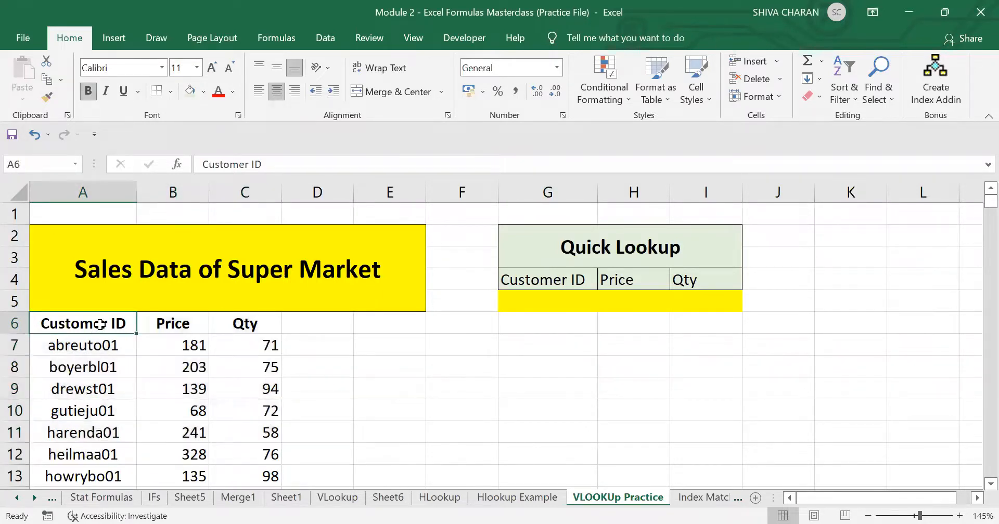
left_click(104, 345)
left_click(617, 297)
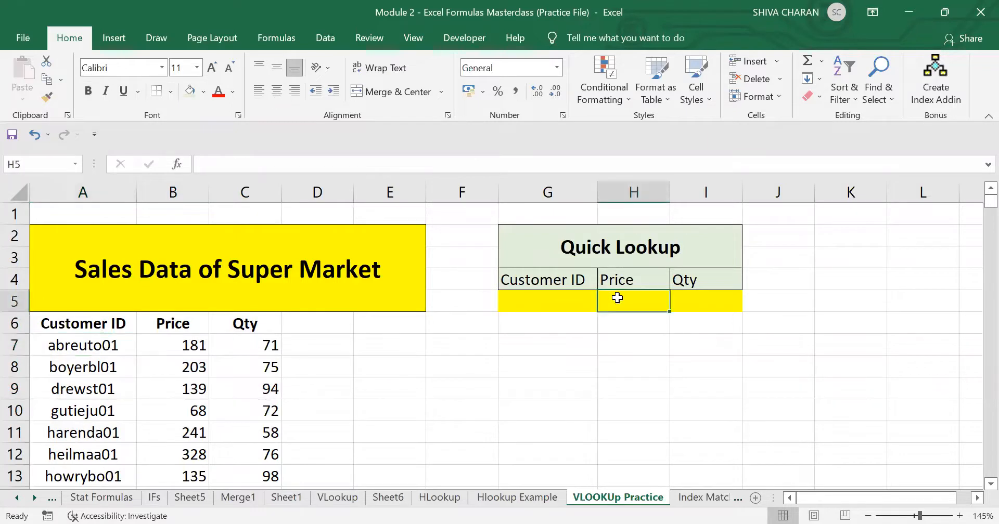
left_click(697, 300)
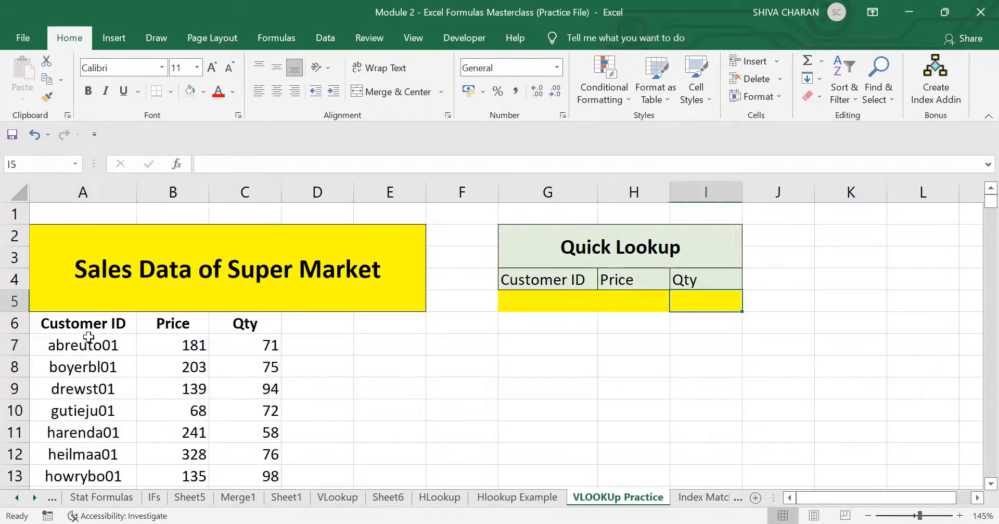
left_click_drag(88, 339, 101, 475)
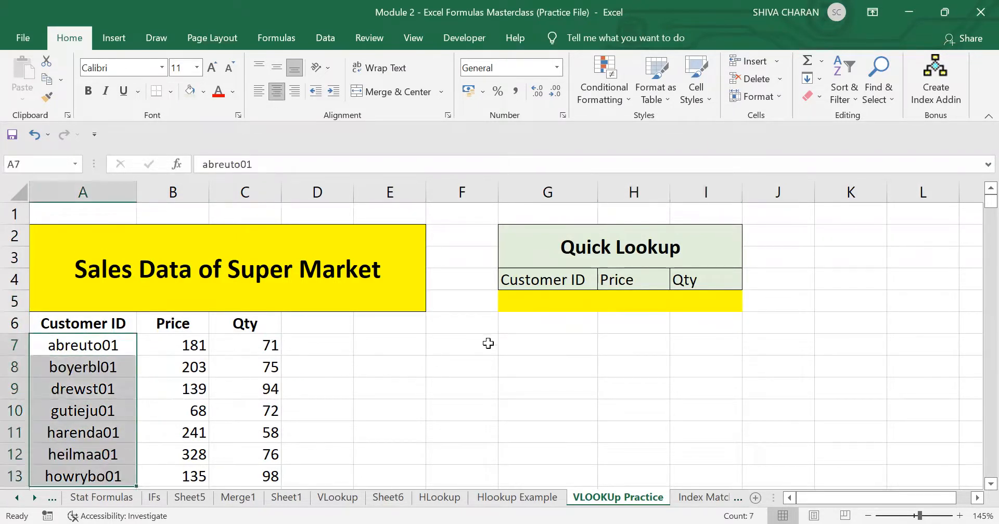
double_click(541, 344)
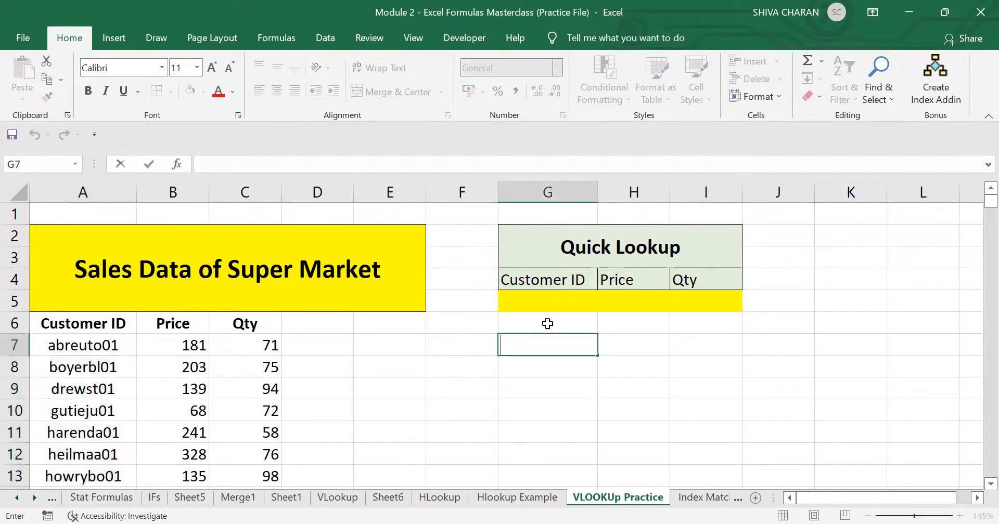
left_click(542, 307)
left_click(527, 387)
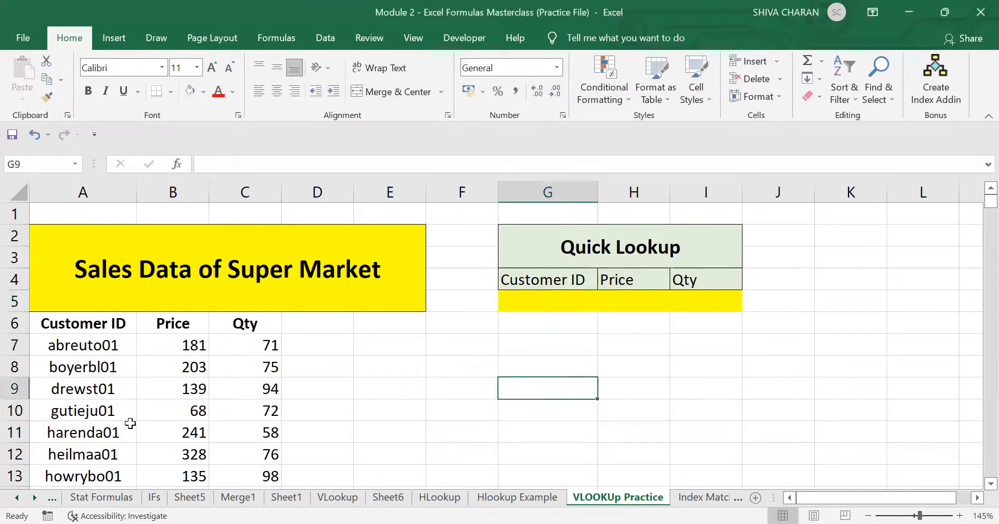
Browse the customer records further down the sales data, checking IDs, prices and quantities.
scroll(130, 424, "down", 2)
left_click(123, 365)
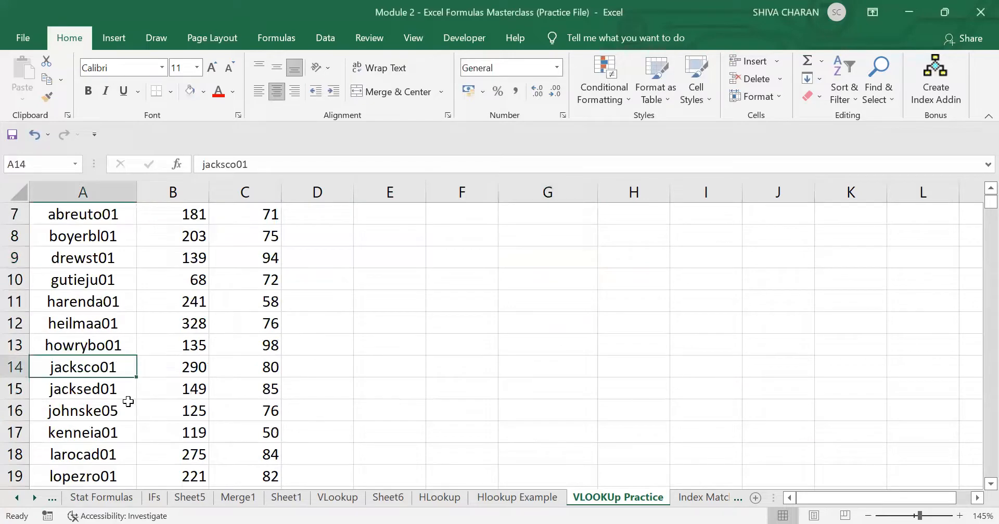
scroll(128, 401, "down", 2)
left_click(130, 411)
left_click_drag(197, 411, 260, 411)
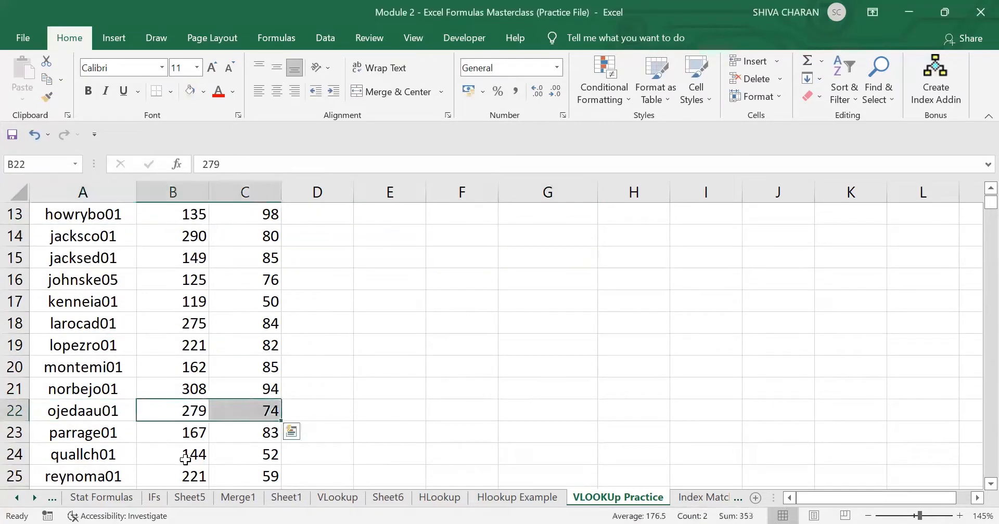
left_click(149, 453)
left_click(84, 430)
scroll(87, 430, "down", 2)
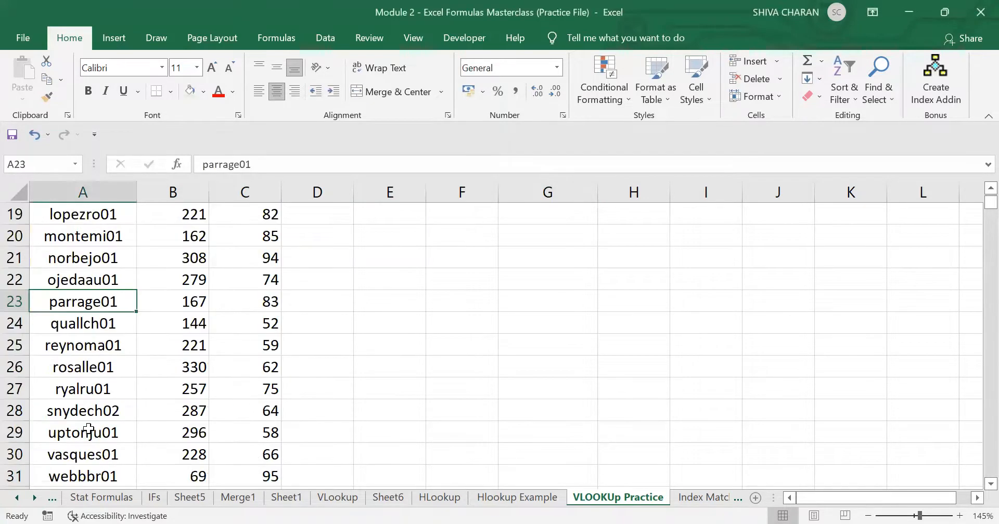
scroll(88, 431, "down", 1)
left_click(88, 433)
left_click(177, 434)
left_click(256, 437)
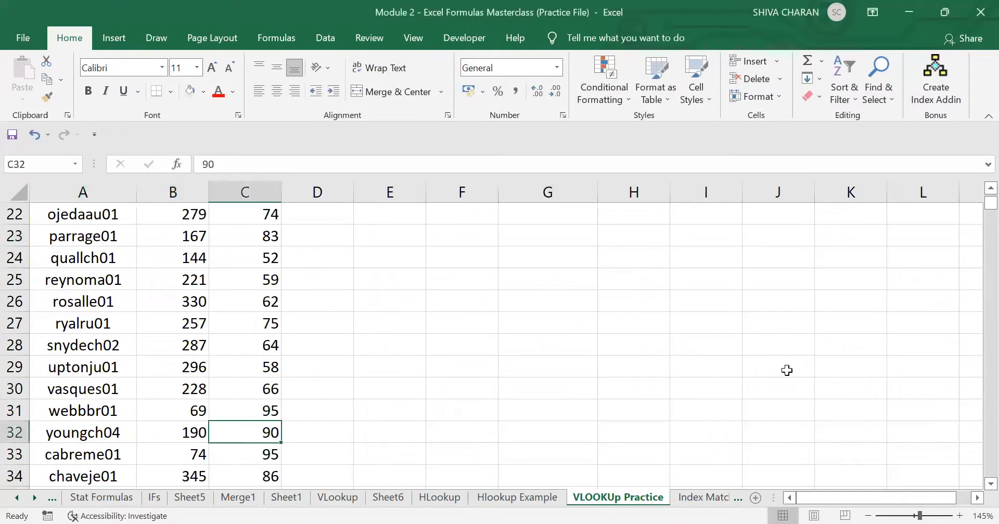
scroll(786, 371, "up", 7)
left_click(555, 303)
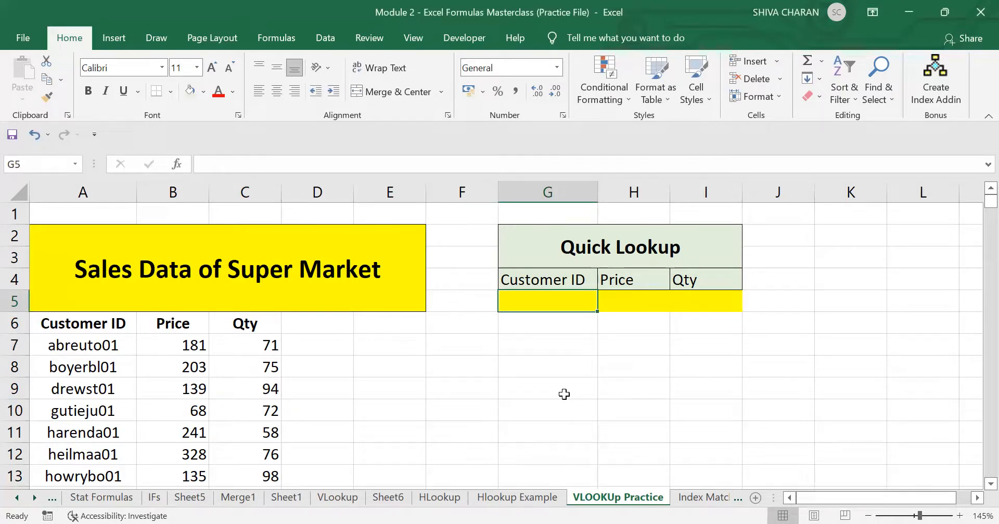
type("drewst01")
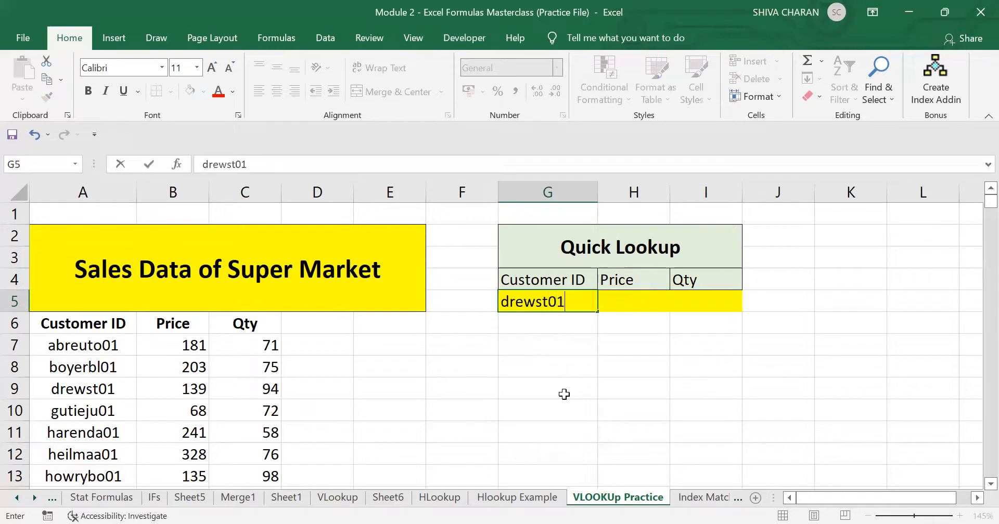
key("Tab")
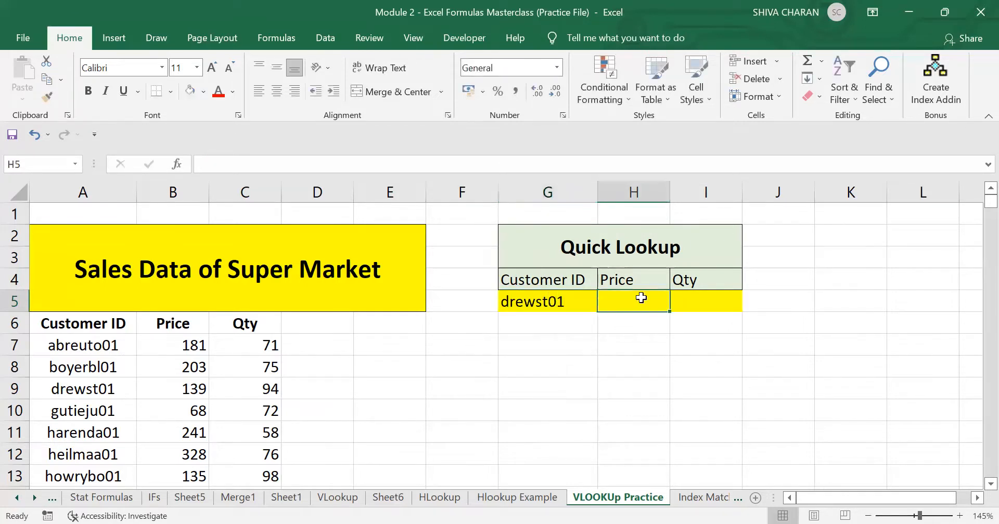
Examine the Quick Lookup cells and the full extent of the Customer ID column.
left_click(570, 306)
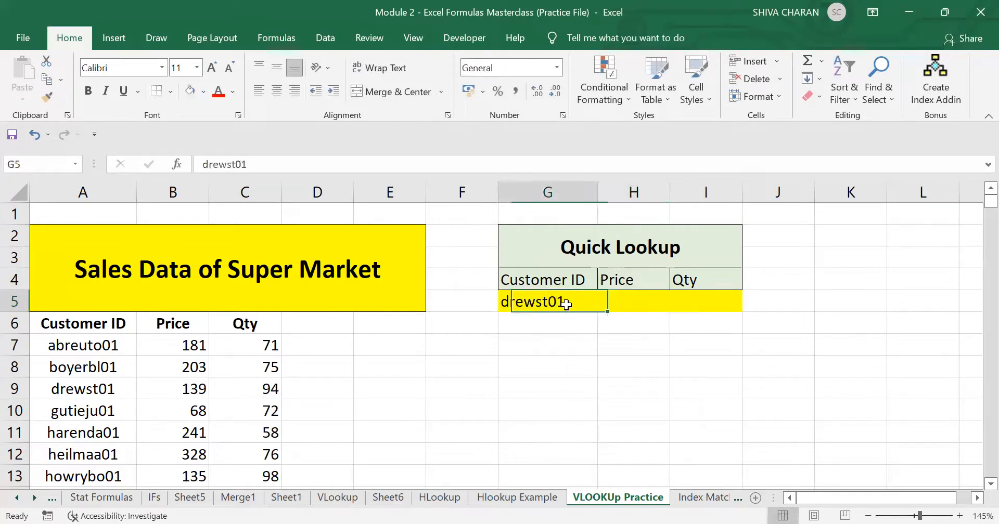
left_click(630, 302)
left_click(695, 303)
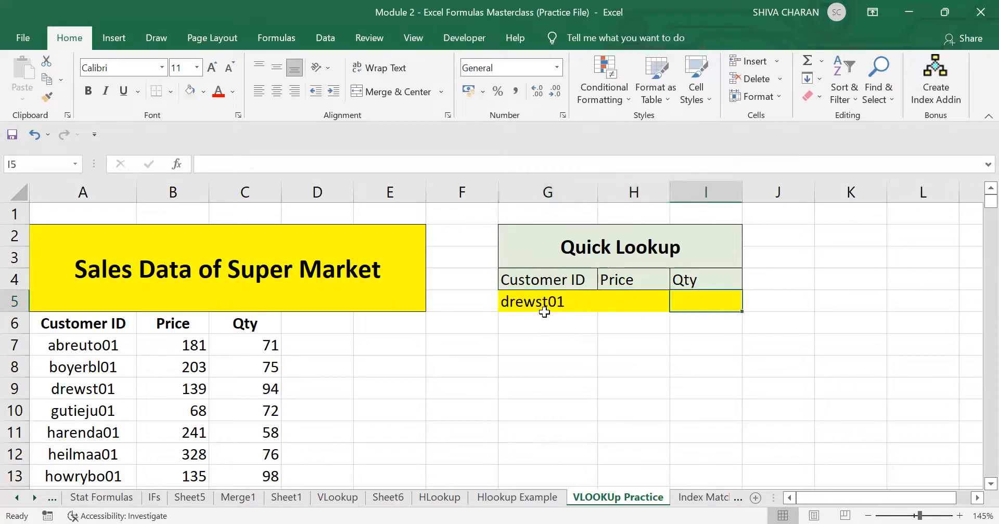
left_click(524, 303)
left_click_drag(86, 348, 99, 476)
left_click(390, 389)
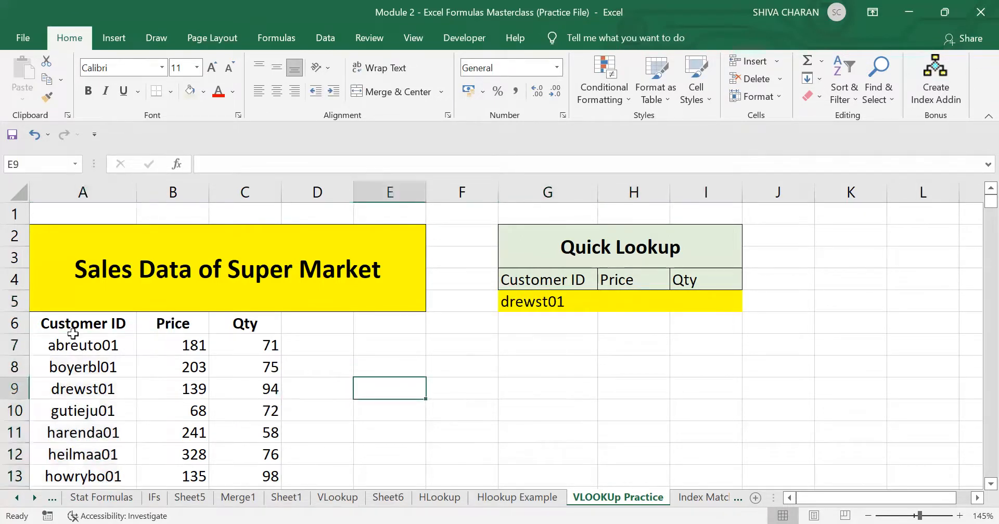
left_click(70, 344)
key("ctrl+shift+Down")
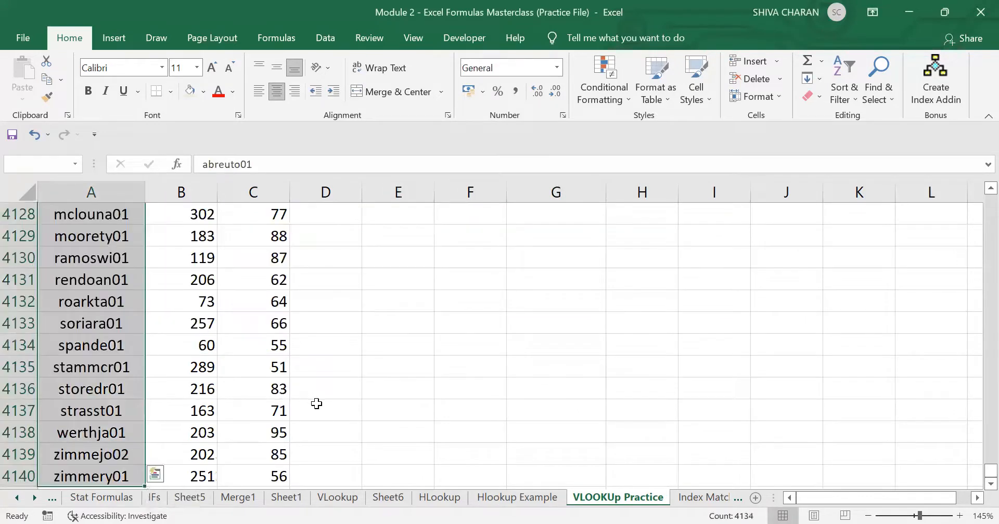
key("Up")
scroll(316, 404, "up", 2)
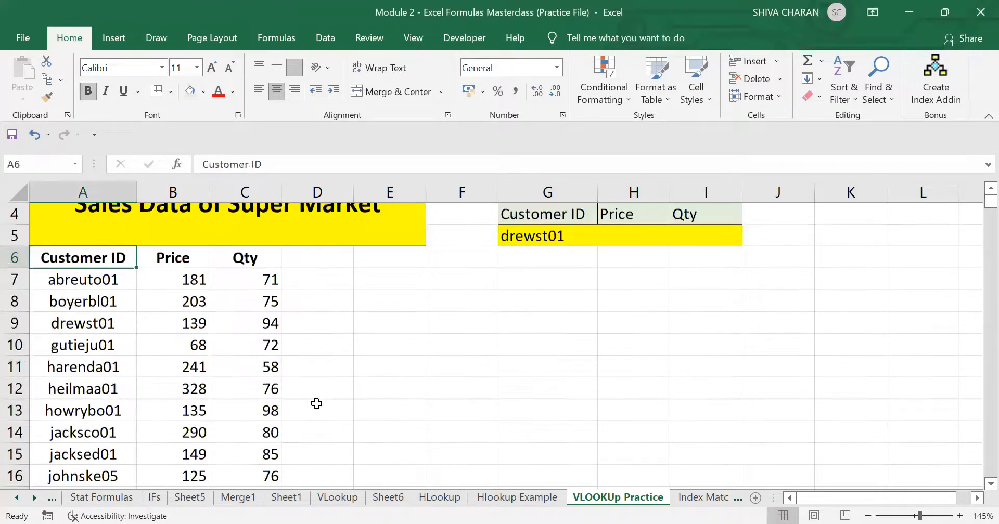
Review the prices of several customers in the sales data.
left_click(152, 382)
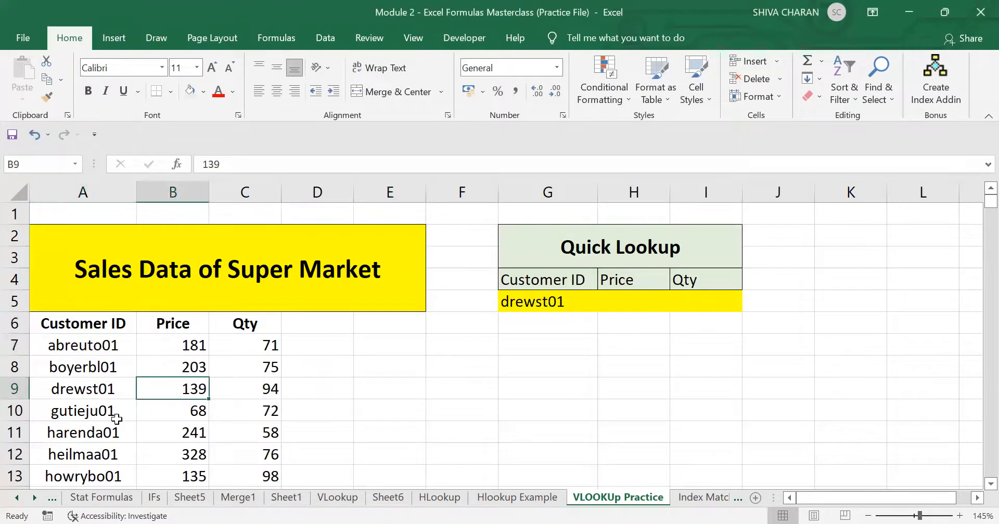
scroll(139, 438, "down", 5)
scroll(184, 402, "down", 3)
left_click(188, 411)
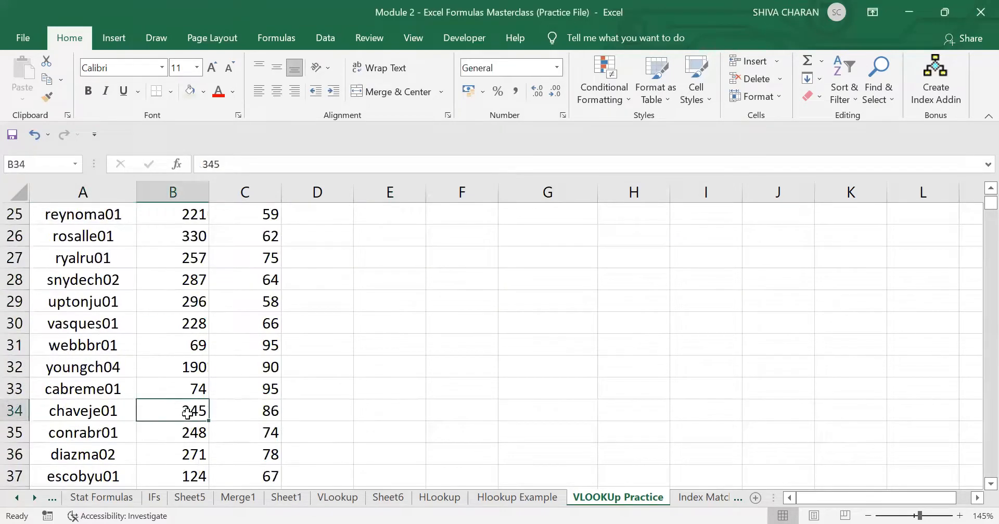
scroll(193, 411, "down", 4)
left_click(204, 426)
scroll(256, 432, "up", 12)
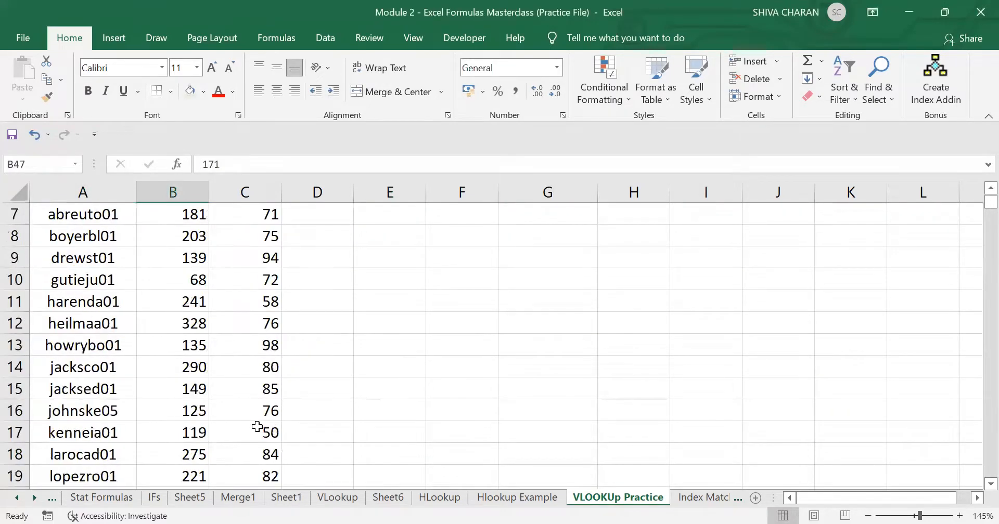
Start a VLOOKUP formula in the Price cell H5 using G5 as the lookup value.
left_click(582, 310)
left_click(630, 303)
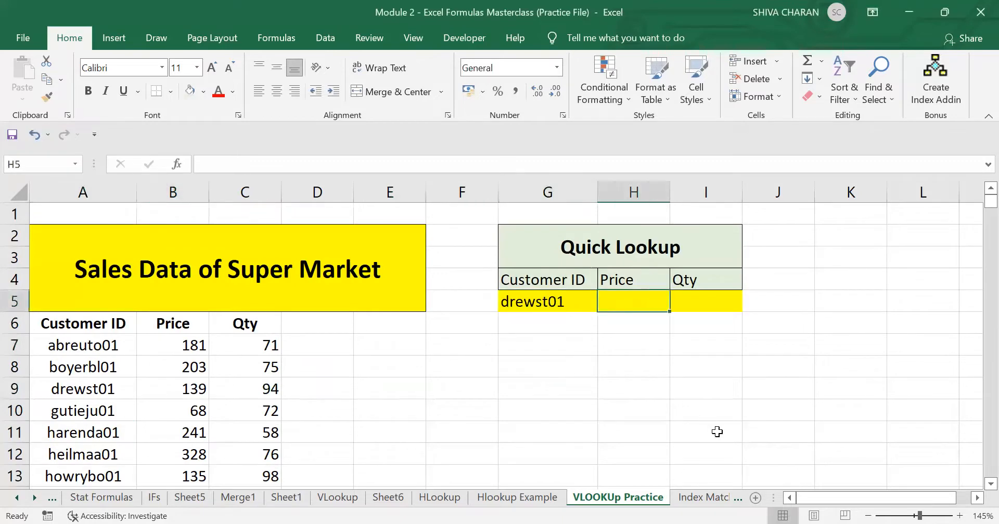
type("=")
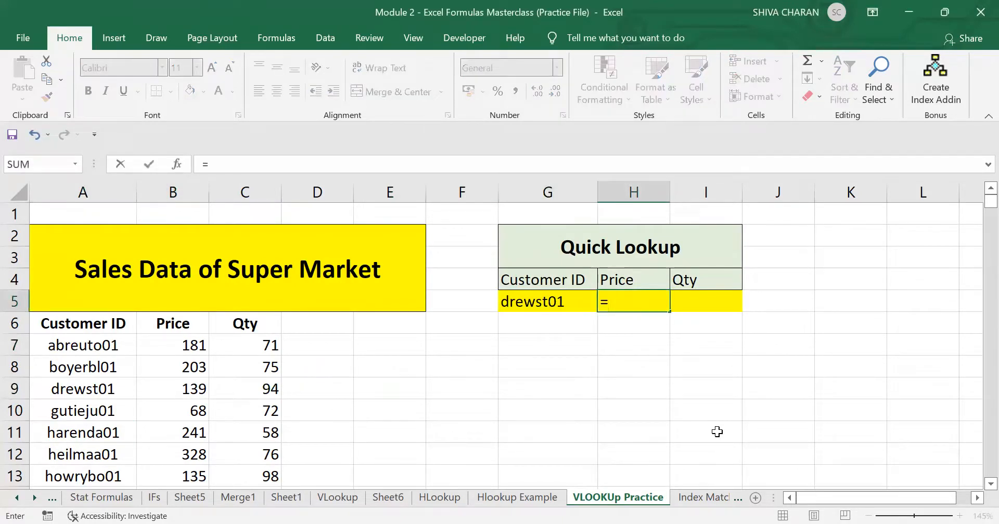
type("VLOOK")
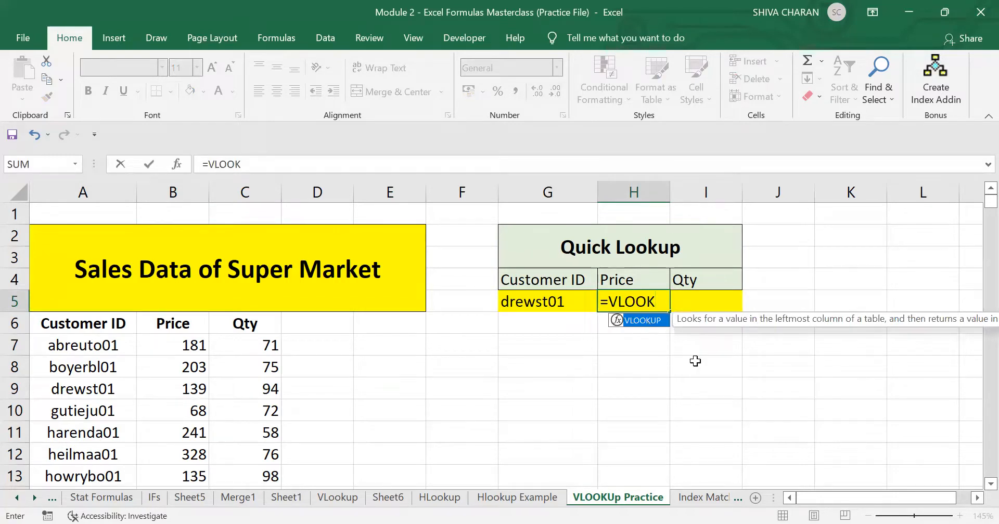
key("Tab")
left_click(566, 307)
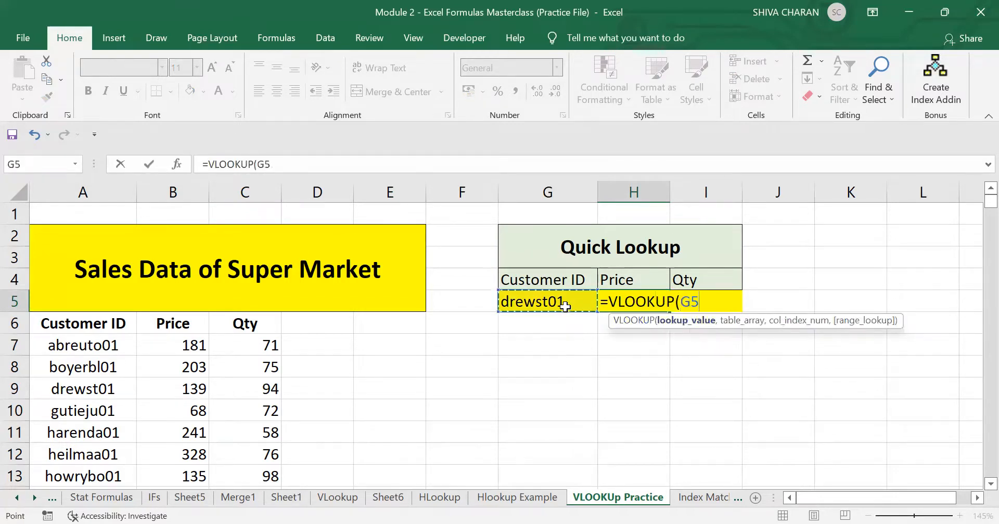
type(".")
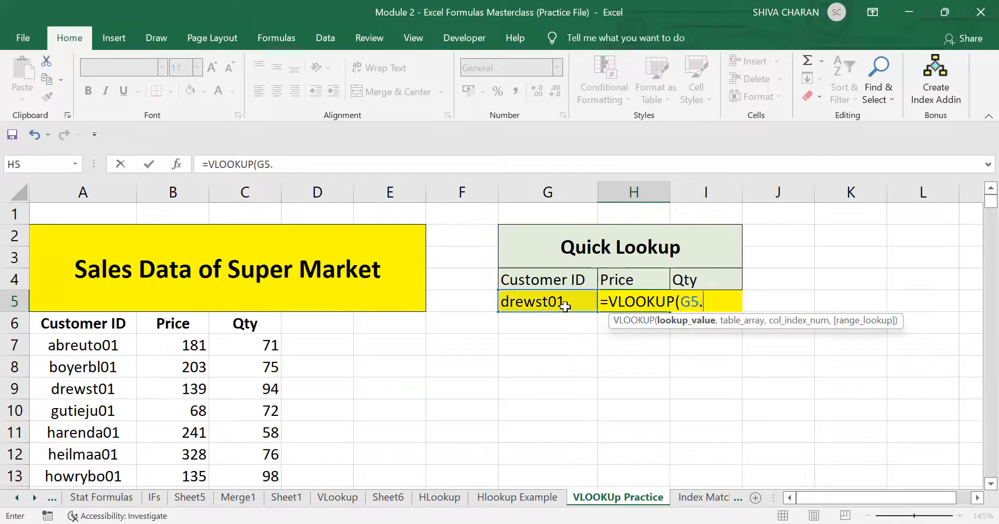
key("BackSpace")
type(",")
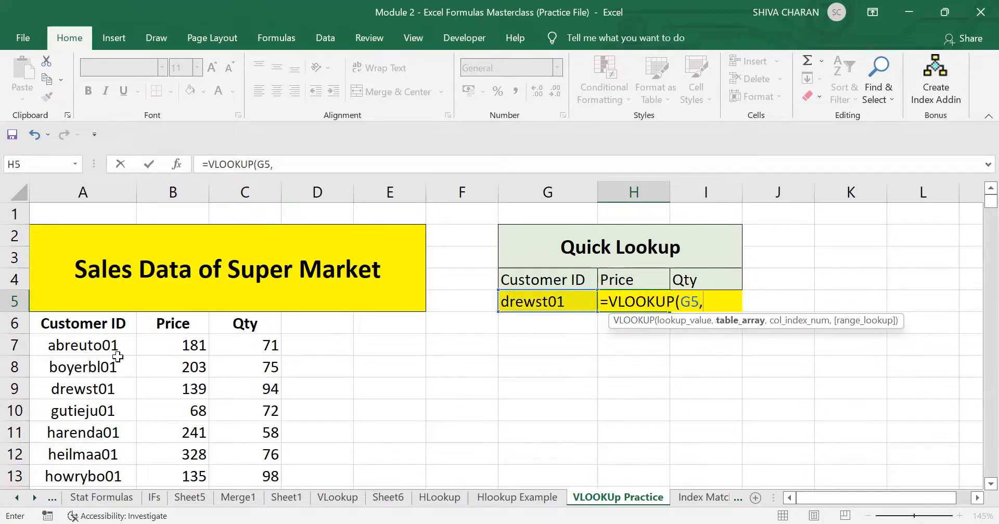
Set the formula's table array to the whole sales data range A6:C4140.
left_click(84, 321)
key("shift+Right")
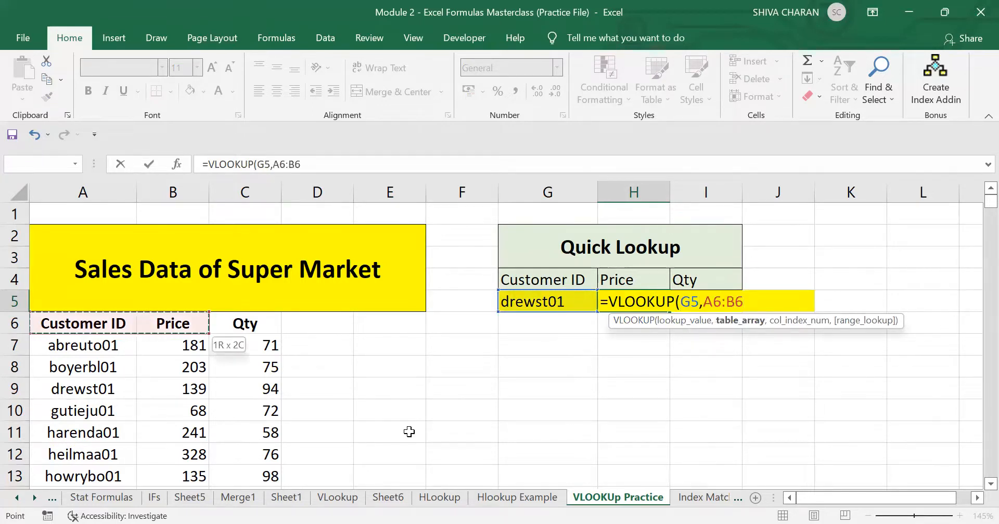
key("shift+Right")
key("ctrl+shift+Down")
key("ctrl+BackSpace")
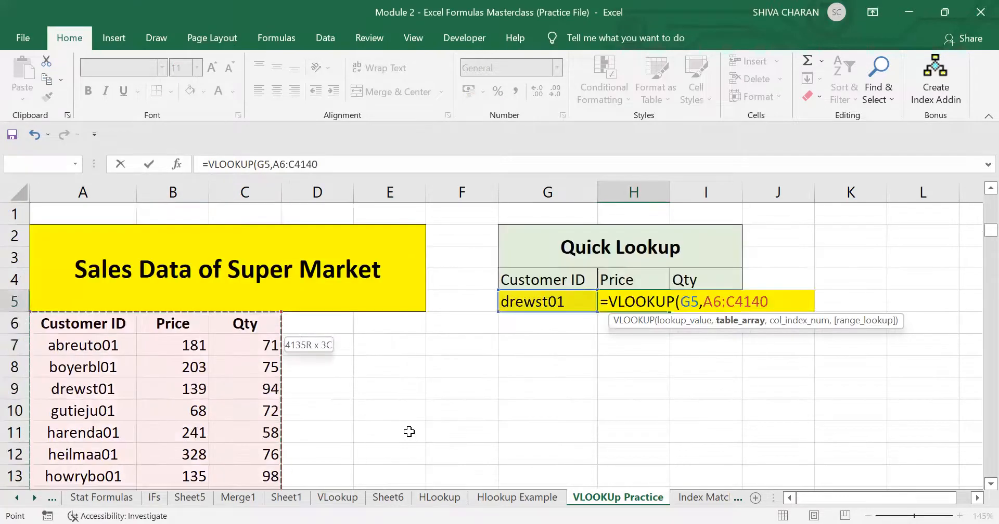
type(",")
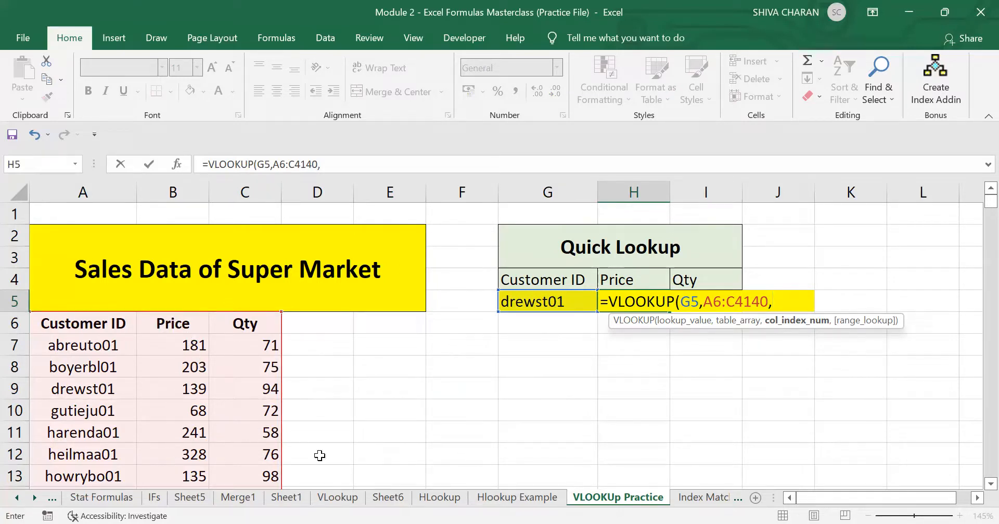
Finish the formula with column index 2 and FALSE for exact match, then confirm it.
type("2,")
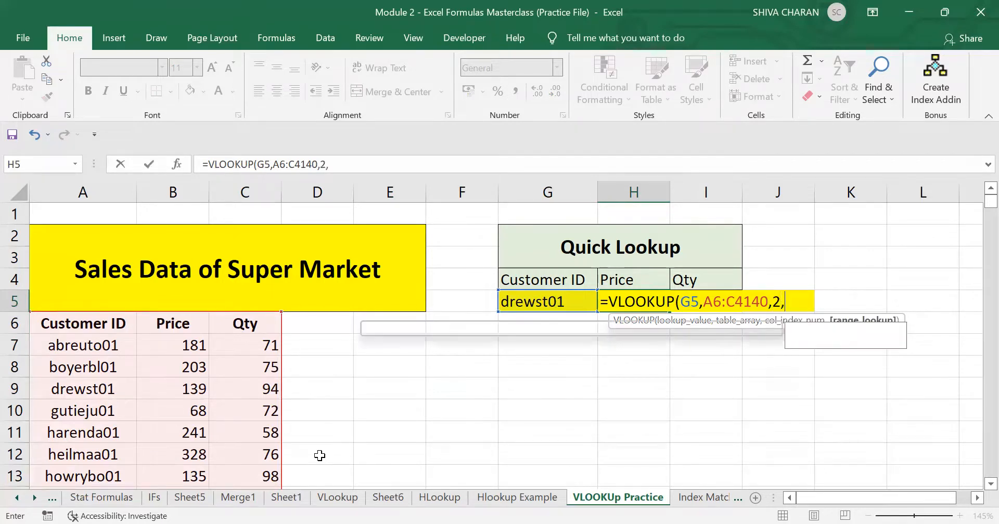
left_click(853, 341)
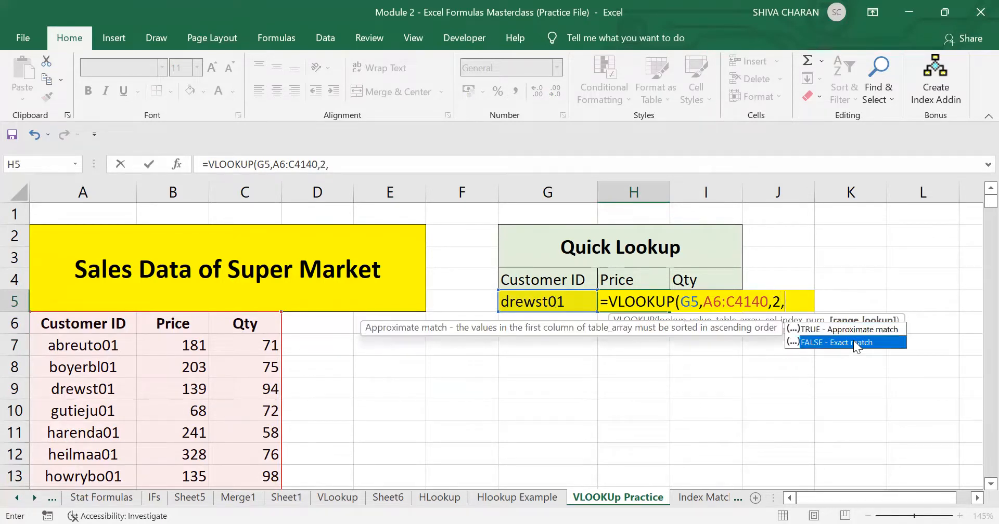
double_click(853, 341)
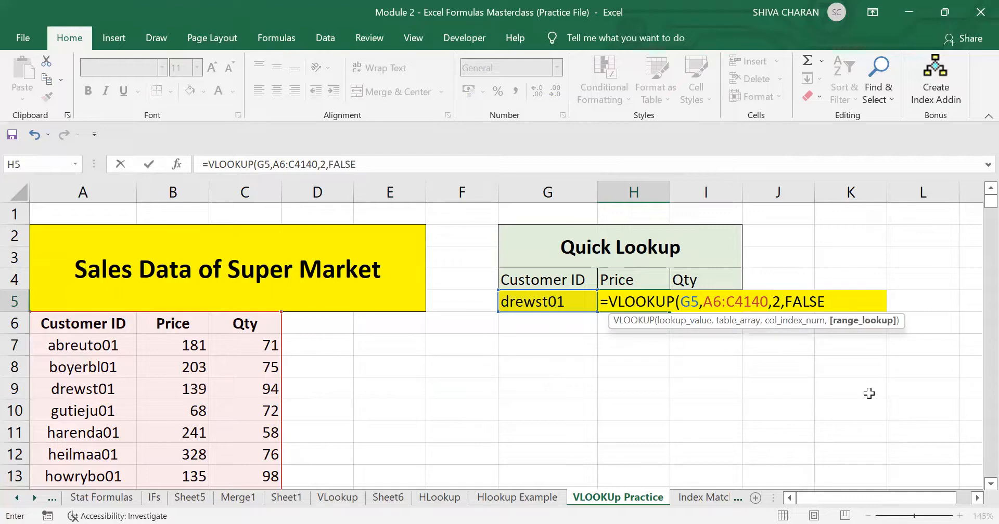
type(")")
key("Return")
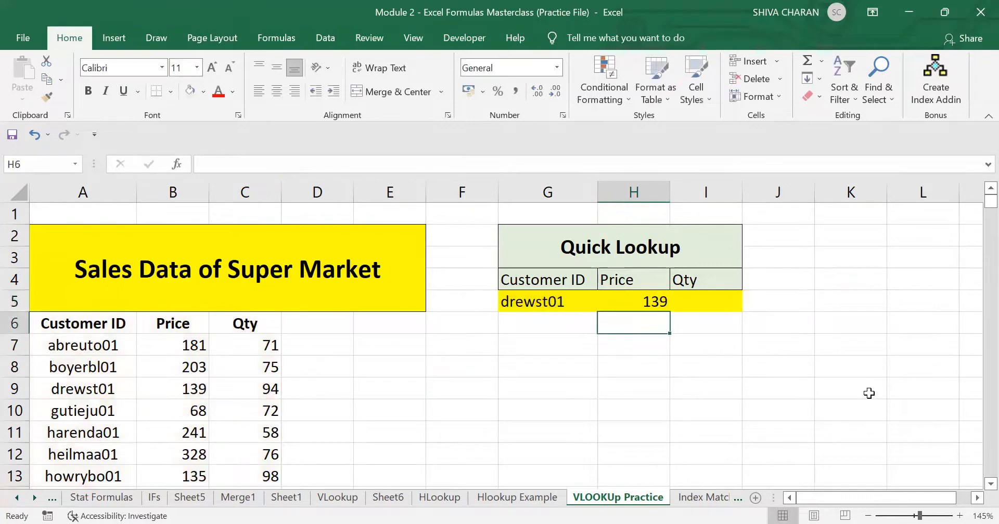
left_click(608, 306)
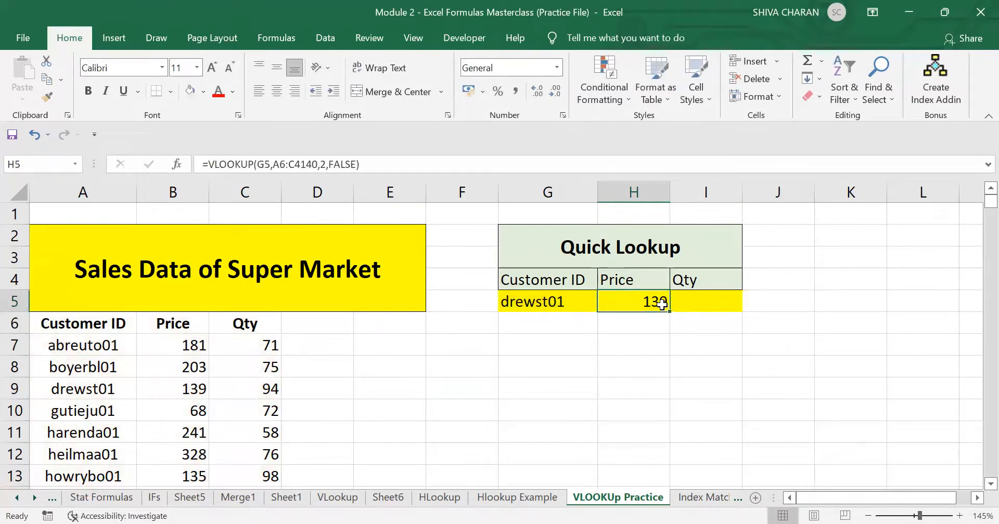
Copy the Price formula from H5 into the Qty cell I5.
key("ctrl+c")
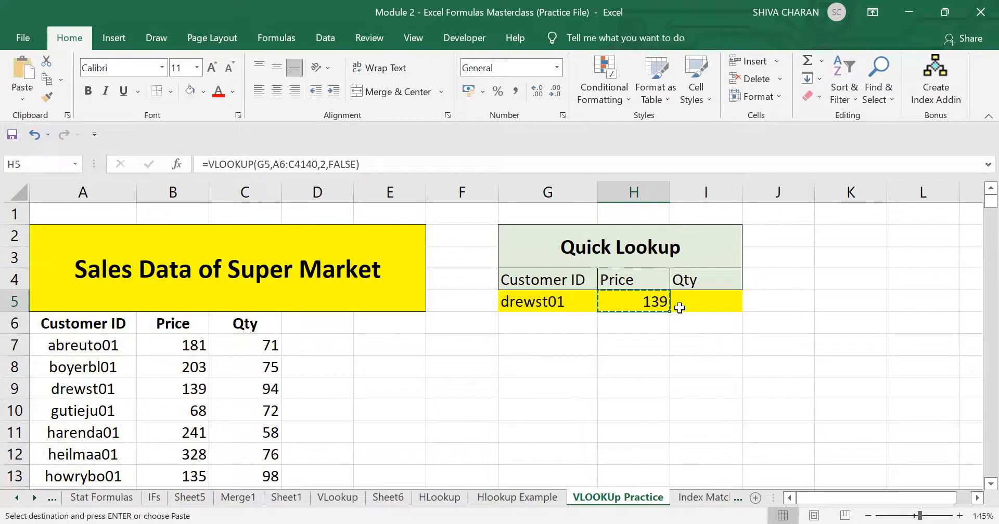
left_click(695, 304)
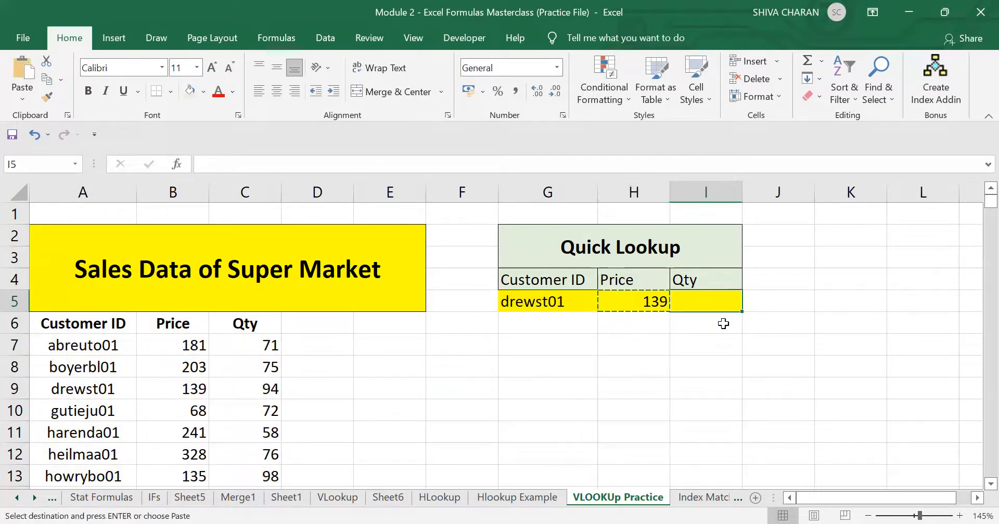
key("ctrl+v")
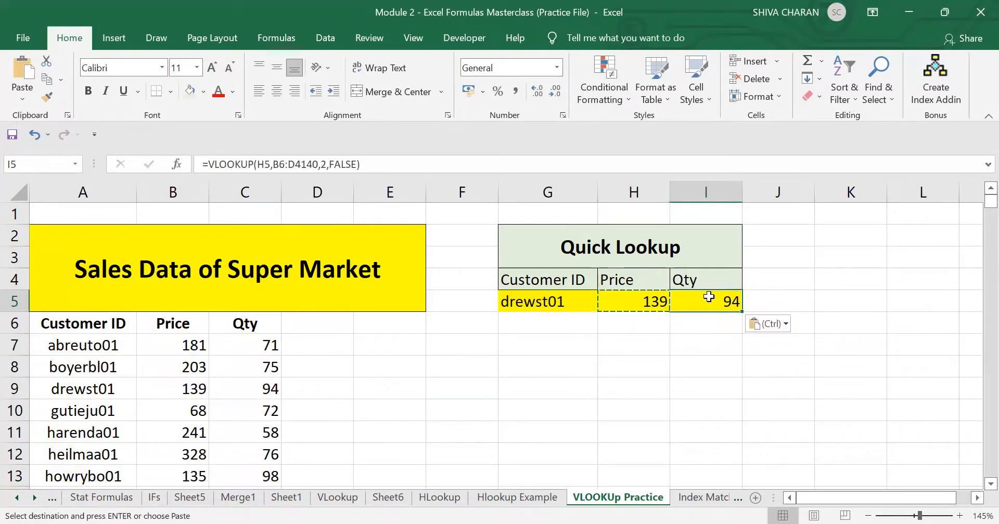
Compare the Quick Lookup price and quantity with the matching customer's row in the sales data.
left_click(646, 299)
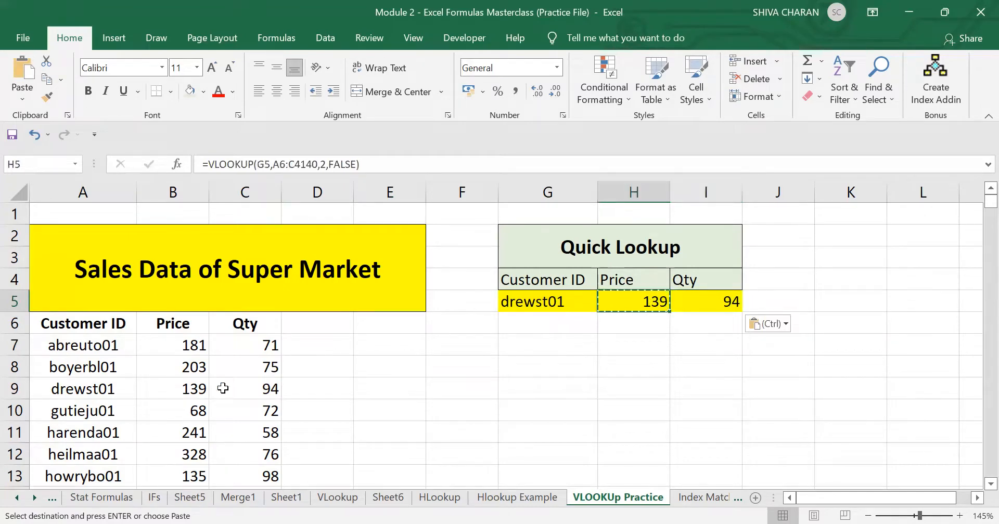
mouse_move(640, 299)
left_mouse_down()
mouse_move(702, 319)
mouse_move(738, 318)
mouse_move(731, 306)
left_mouse_up()
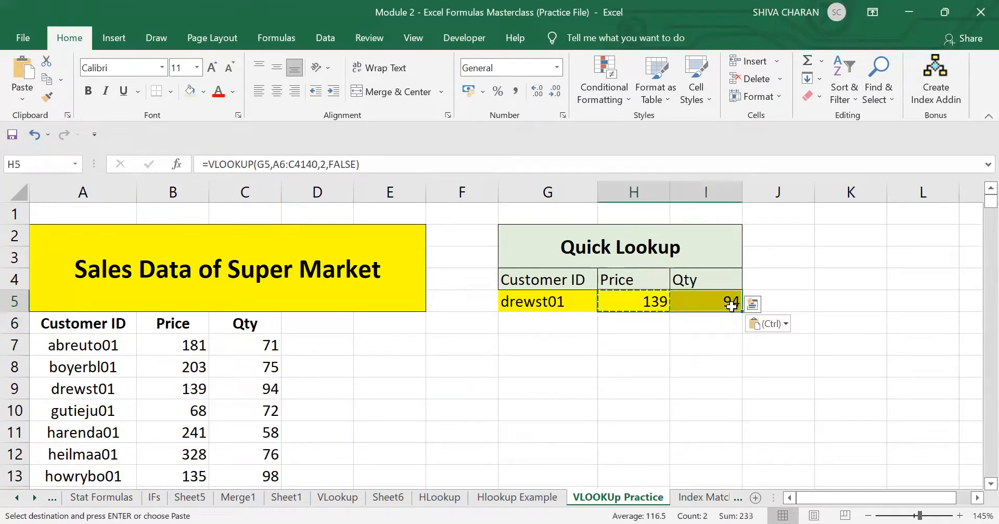
left_click(96, 388)
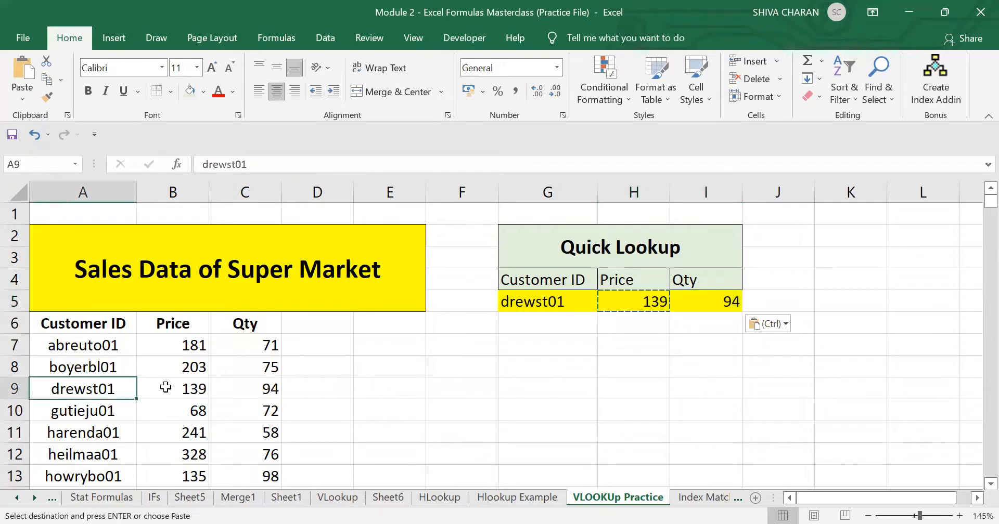
left_click(548, 306)
left_click_drag(189, 387, 265, 391)
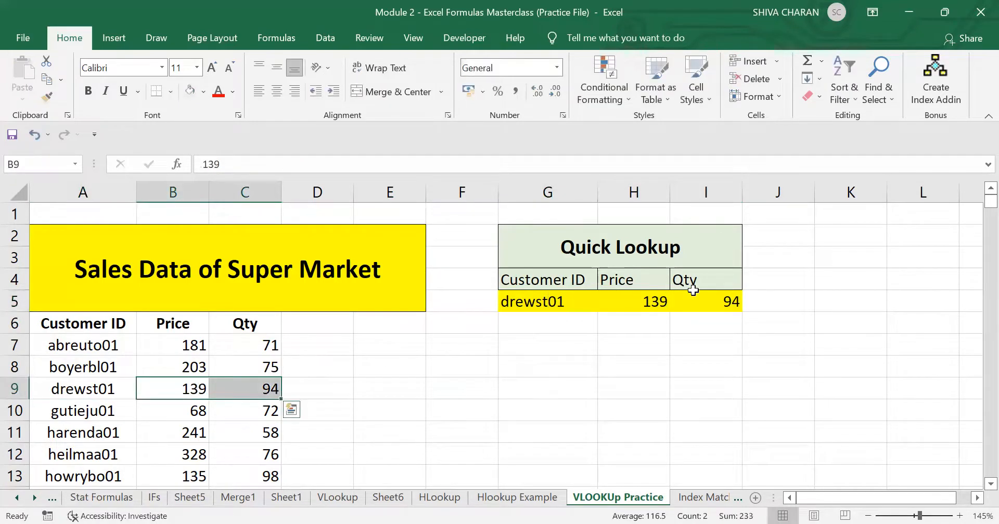
left_click_drag(654, 304, 697, 305)
left_click(679, 361)
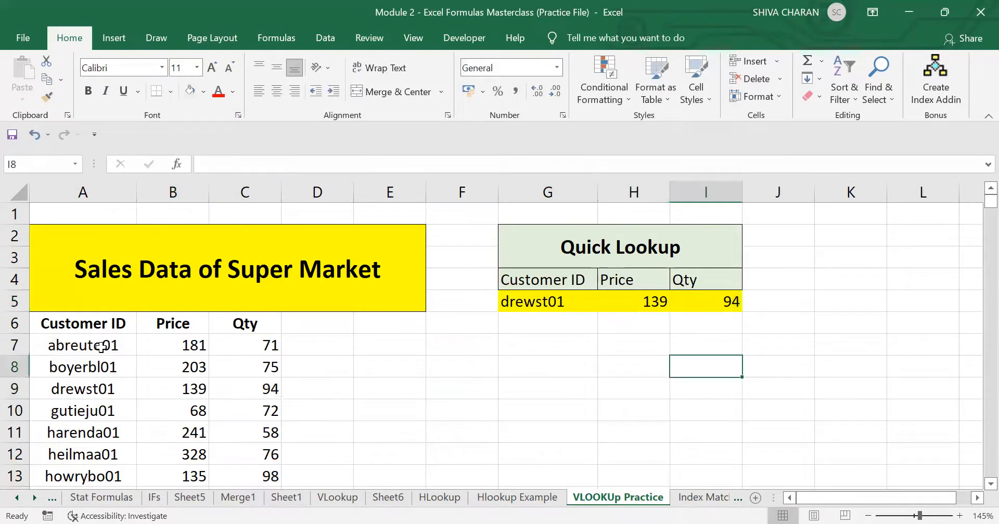
left_click_drag(101, 348, 131, 475)
left_click(96, 437)
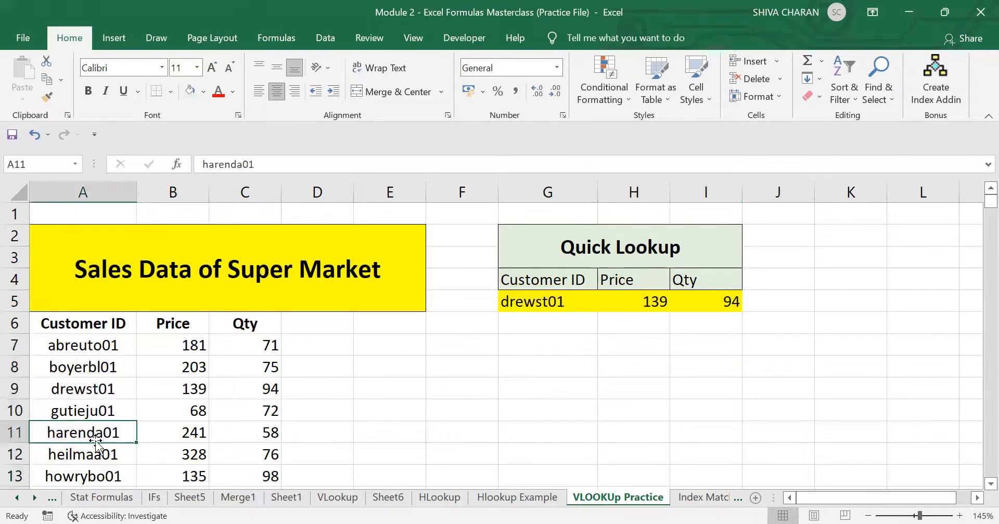
left_click(578, 300)
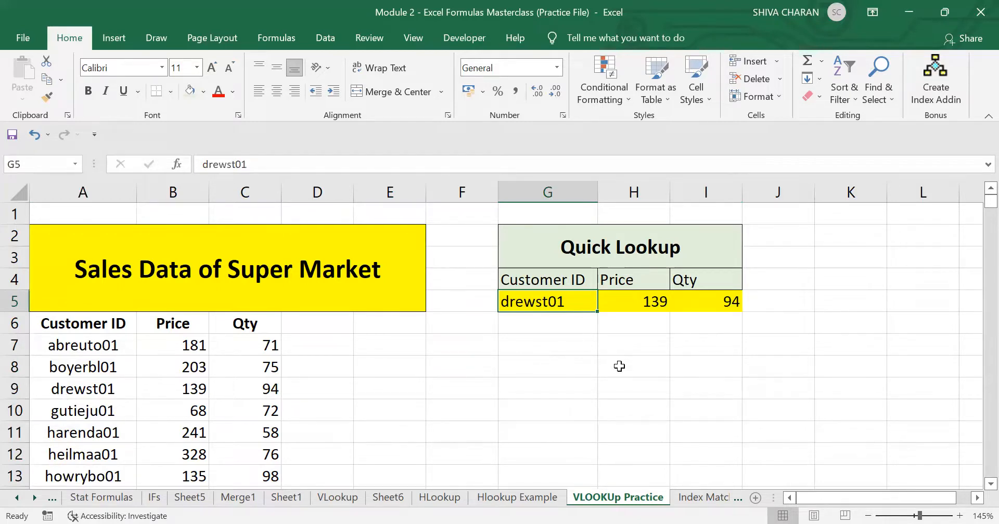
Add list data validation to the Customer ID cell G5 with source $A$7:$A$4140 for a dropdown.
key("alt+a")
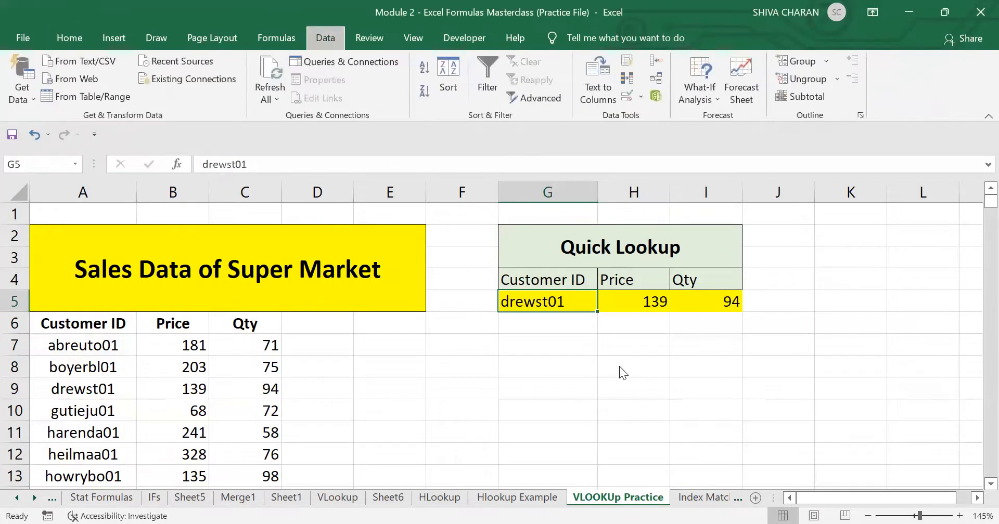
key("v")
key("v")
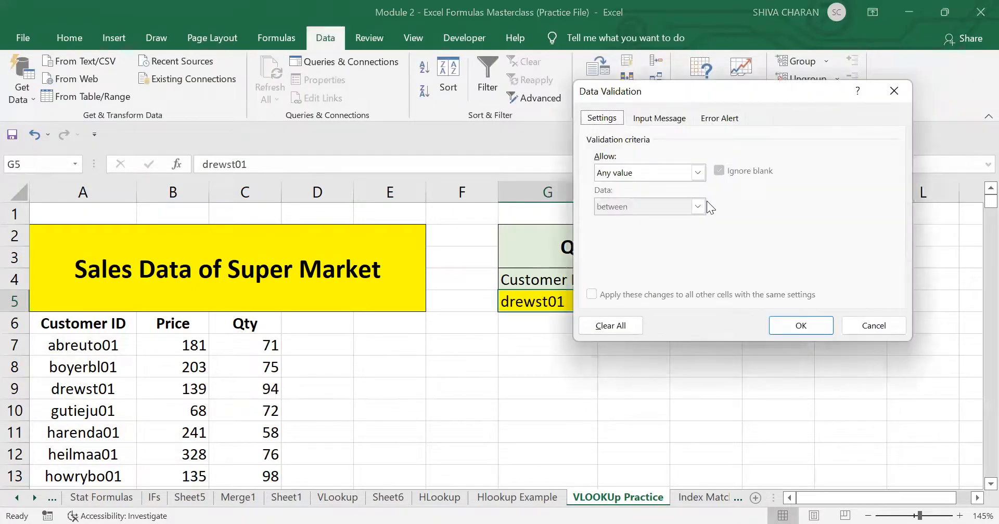
left_click(698, 176)
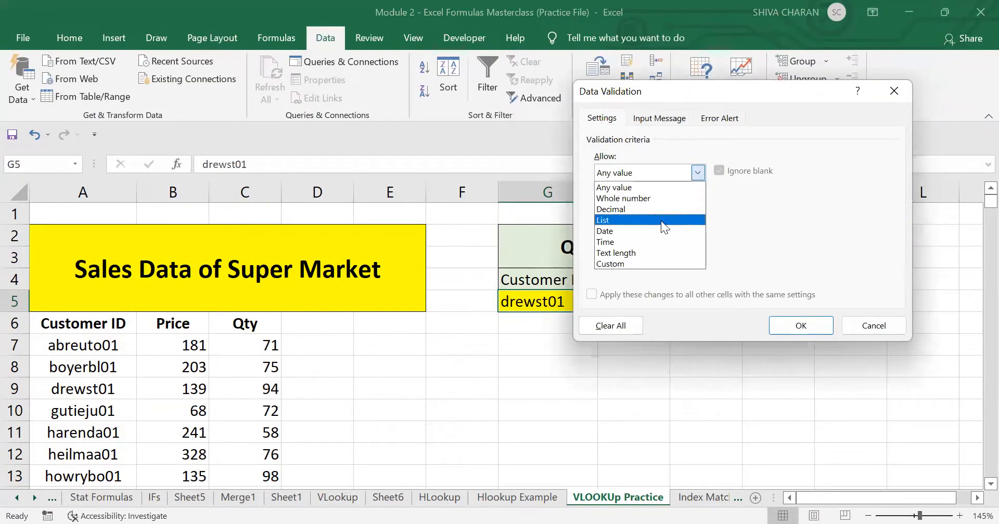
left_click(661, 221)
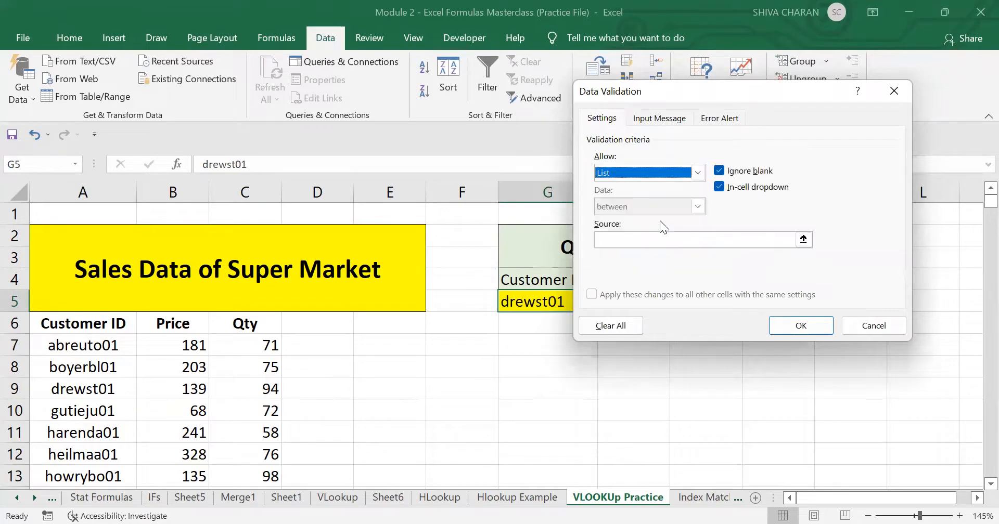
left_click(803, 241)
left_click(99, 347)
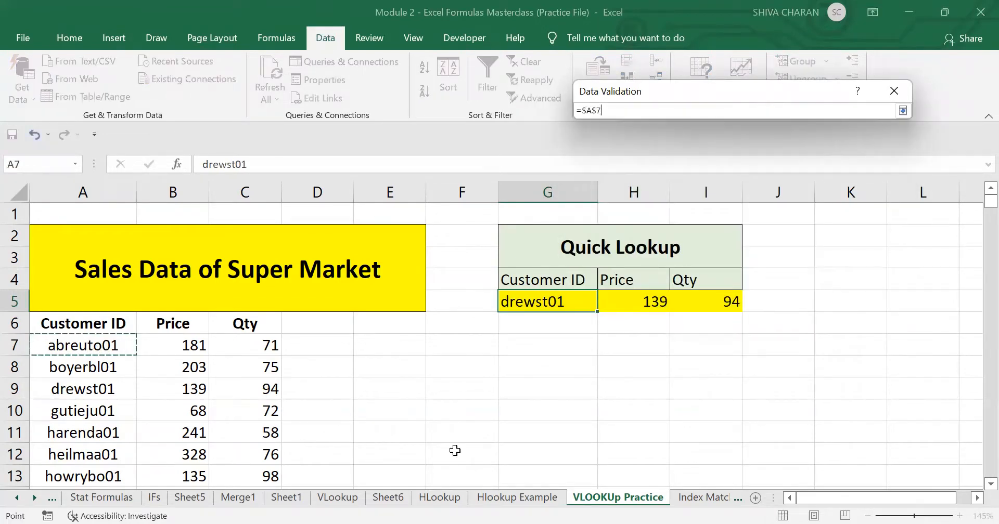
key("ctrl+shift+Down")
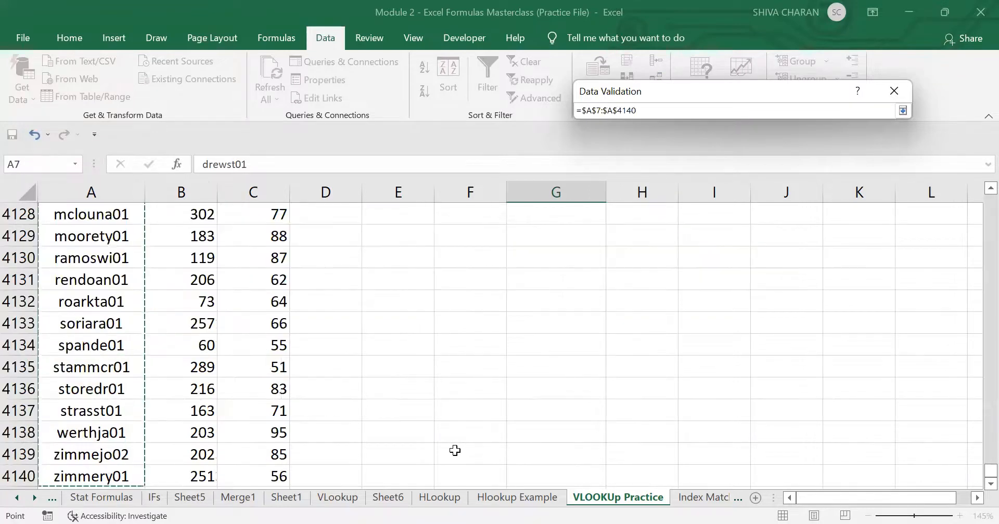
key("ctrl+BackSpace")
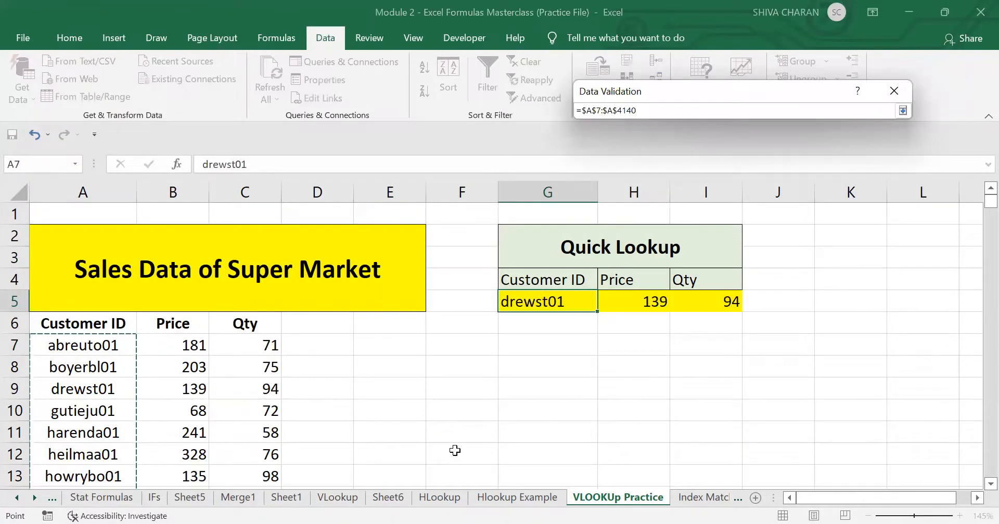
key("Return")
key("Return")
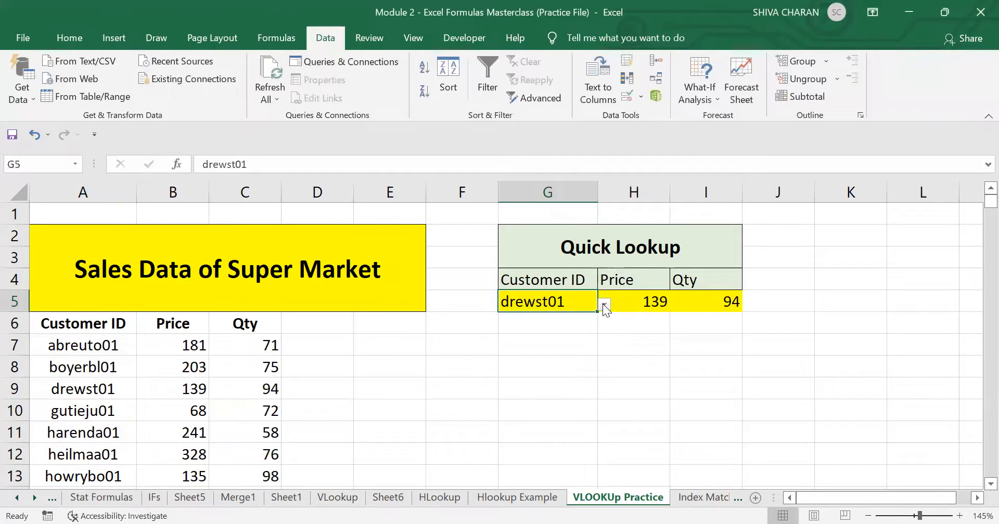
Pick howrybo01 from the Customer ID dropdown and check its row in the sales data.
left_click(604, 305)
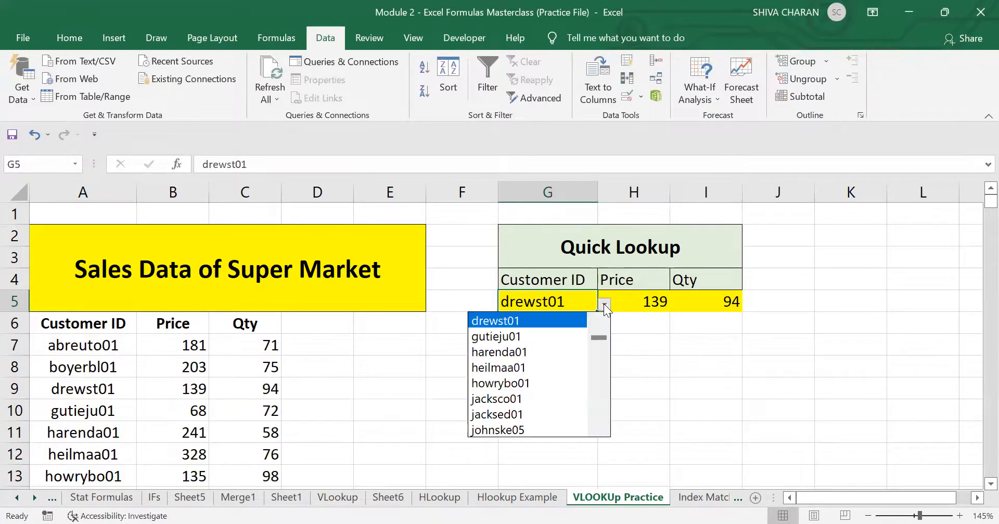
left_click(558, 383)
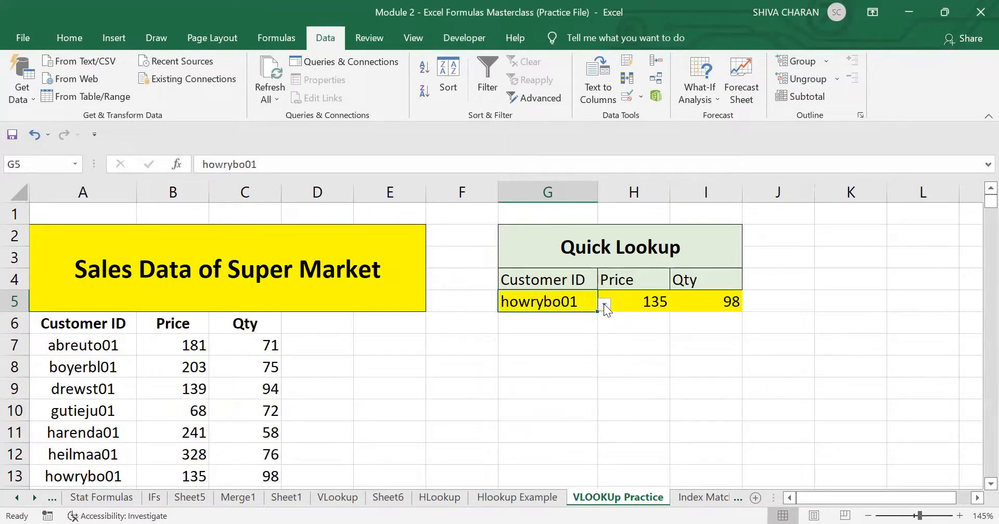
left_click_drag(642, 303, 709, 310)
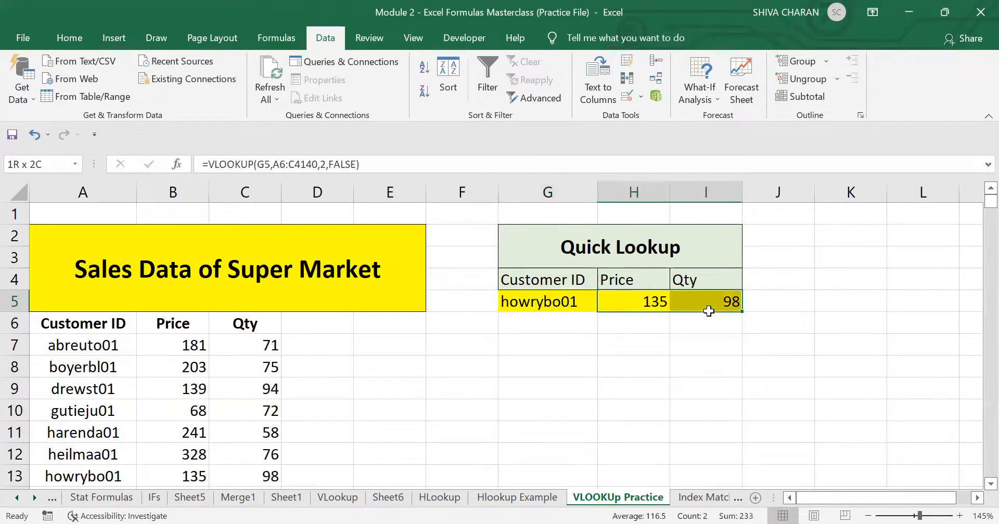
left_click(553, 304)
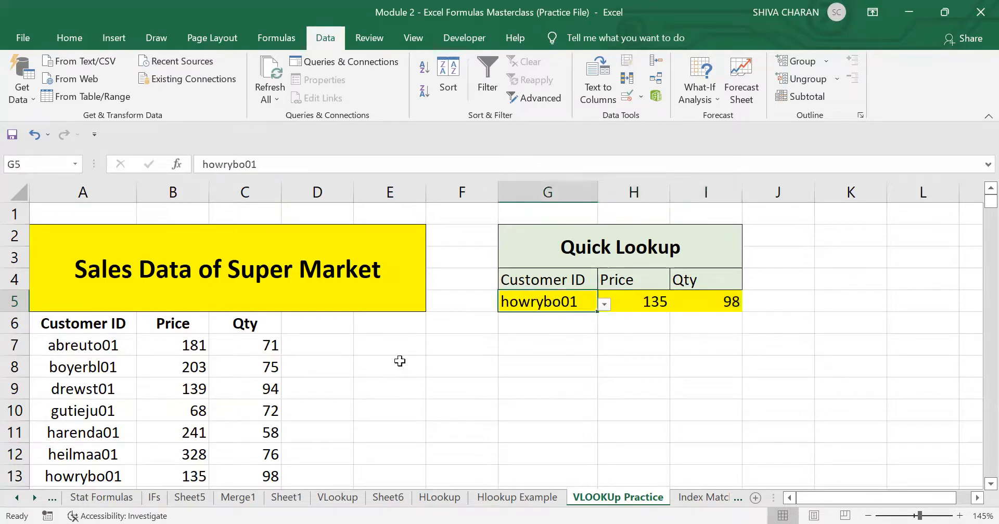
left_click(103, 470)
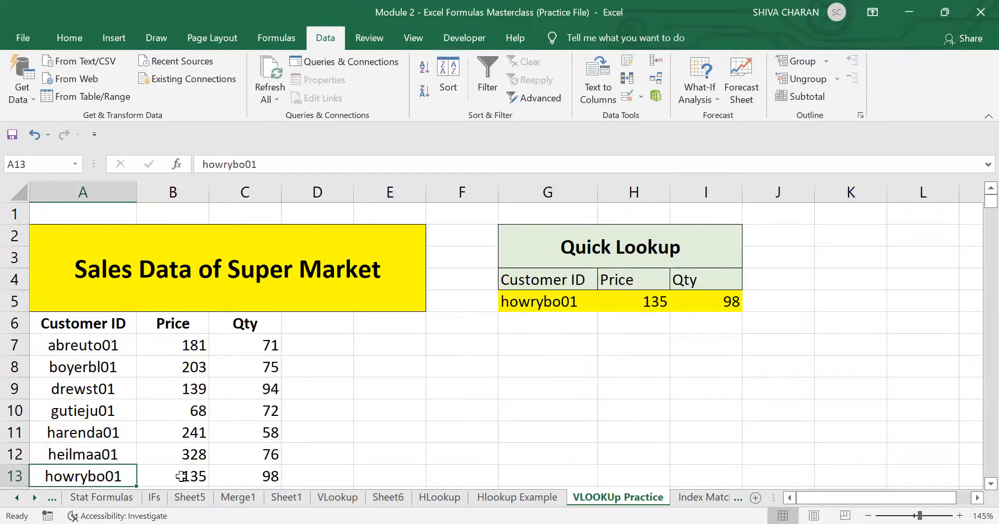
left_click_drag(181, 477, 241, 483)
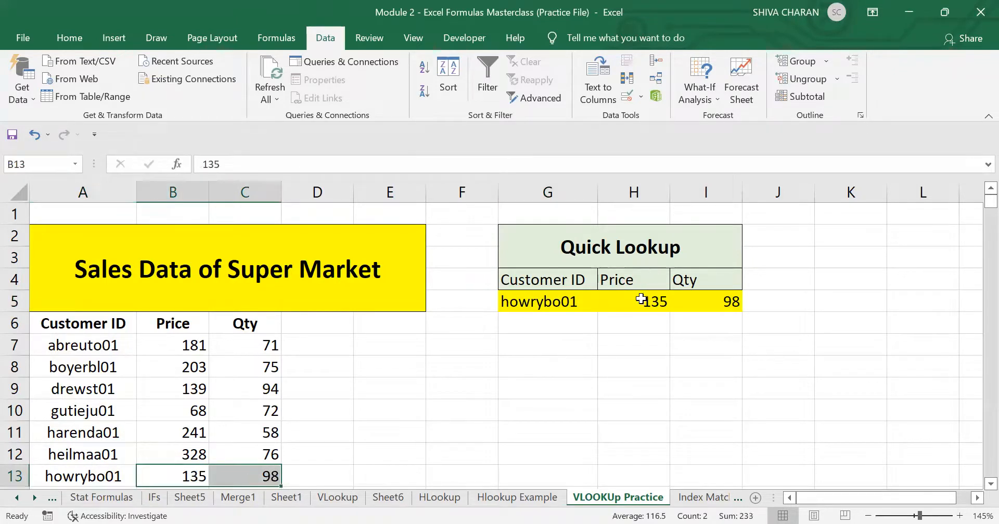
left_click_drag(641, 299, 734, 301)
scroll(187, 392, "down", 3)
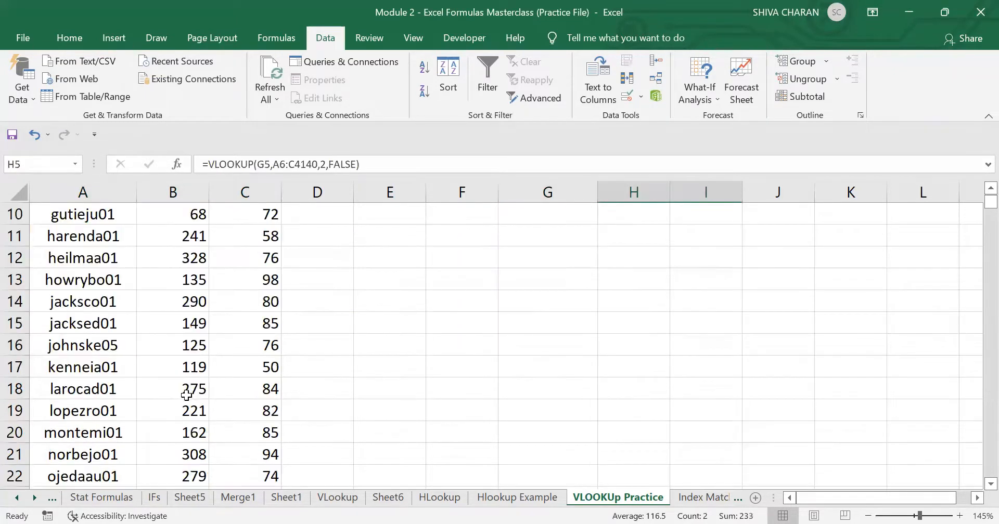
left_click(115, 439)
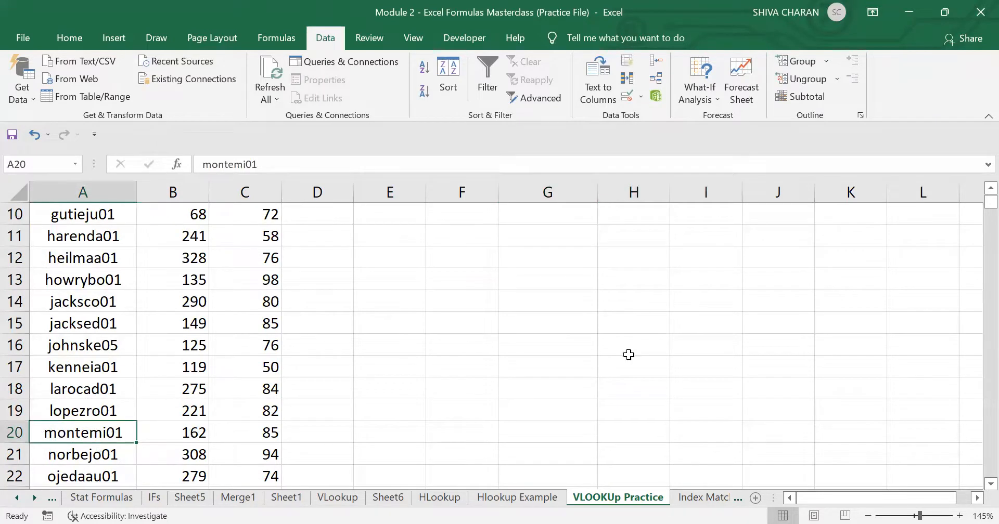
scroll(629, 355, "up", 3)
left_click(564, 295)
left_click(604, 305)
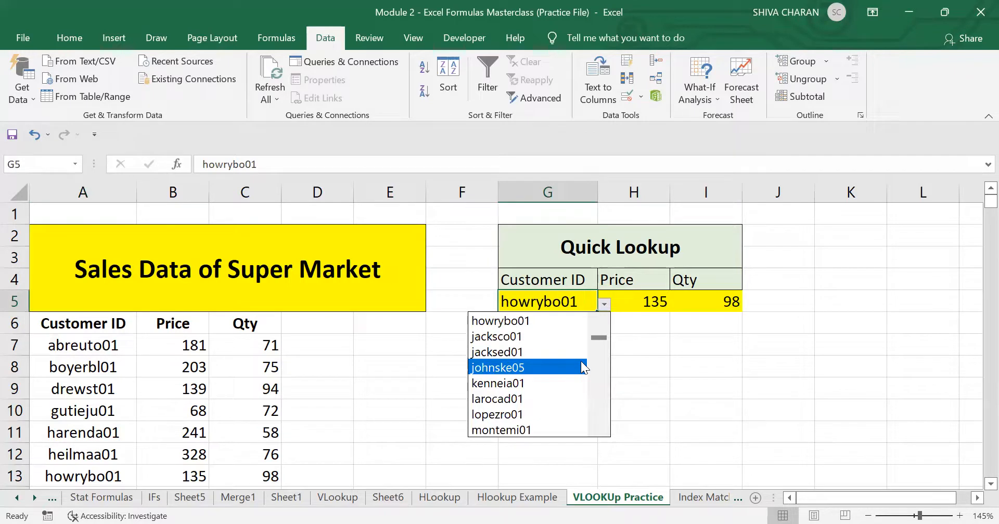
left_click(525, 368)
left_click(600, 305)
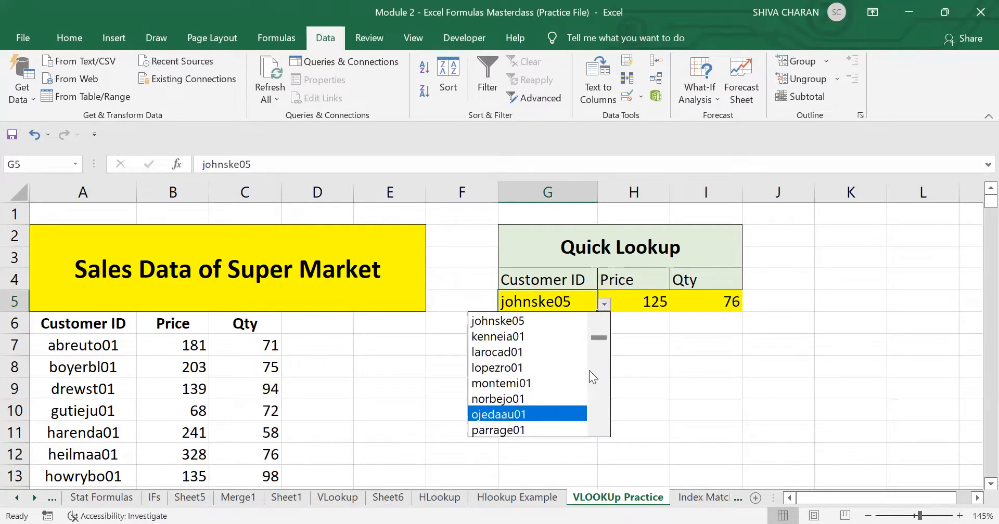
left_click(535, 385)
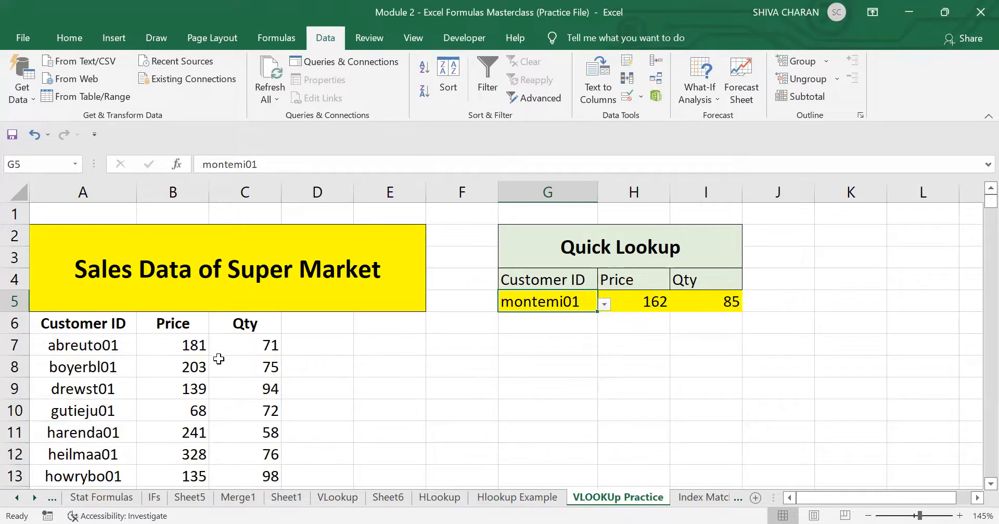
Check the montemi01 lookup results against its sales data row and inspect the Price and Qty formulas.
scroll(218, 359, "down", 1)
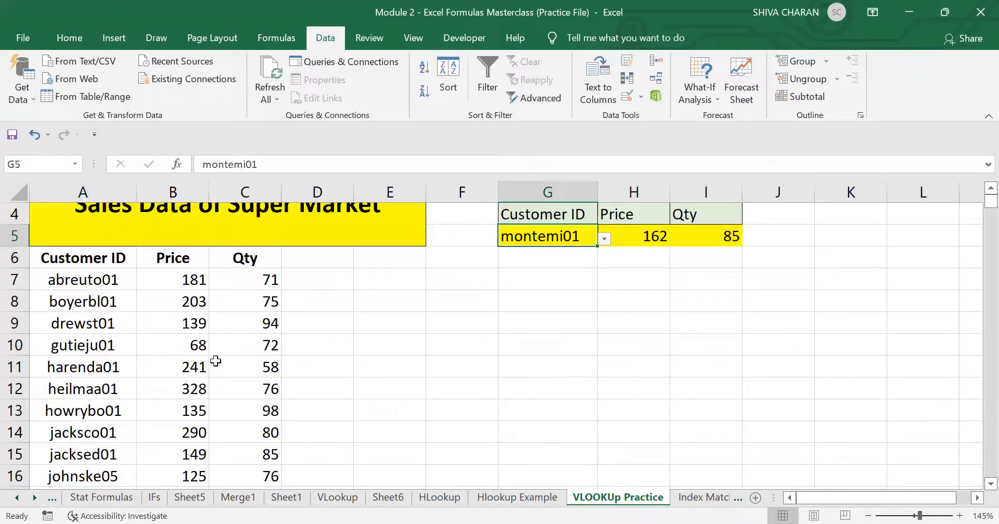
scroll(171, 416, "down", 2)
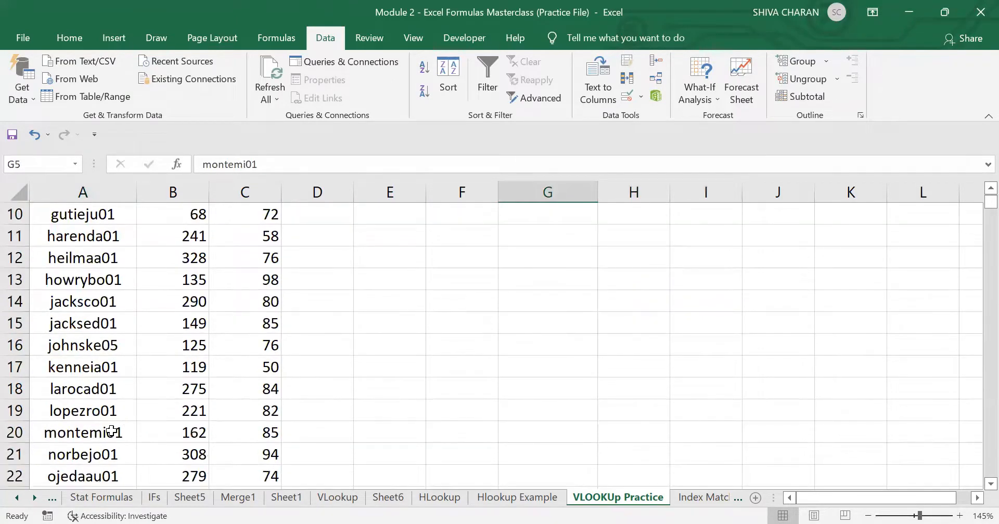
left_click(112, 432)
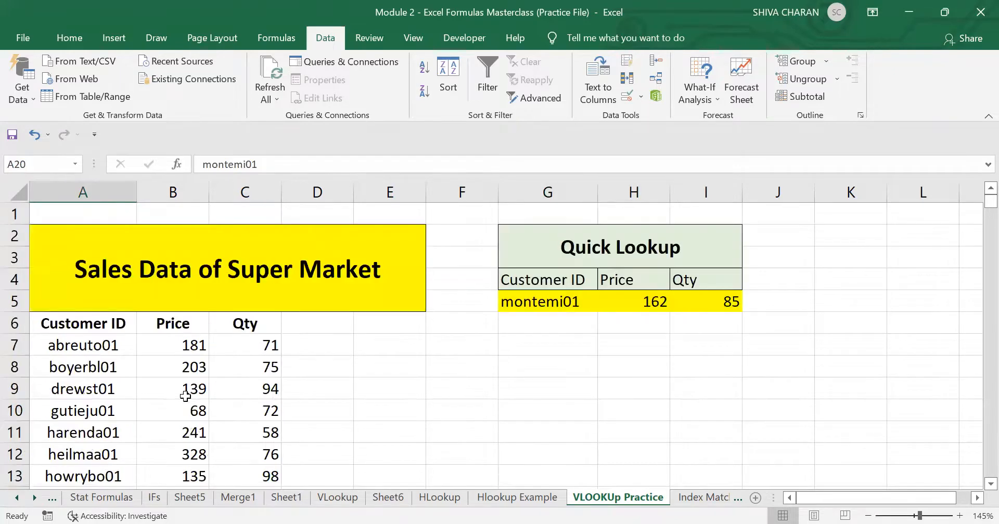
scroll(185, 396, "up", 3)
left_click(559, 305)
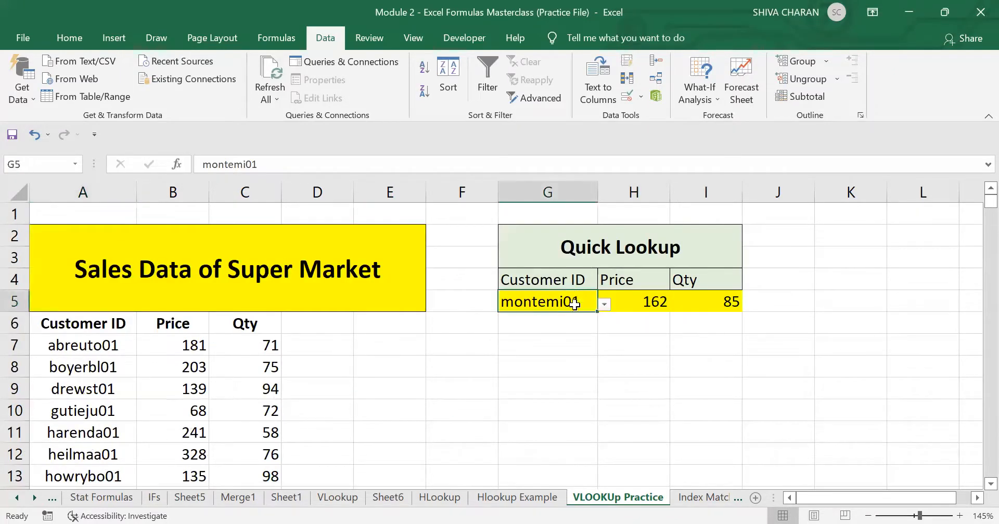
left_click(515, 356)
left_click(605, 302)
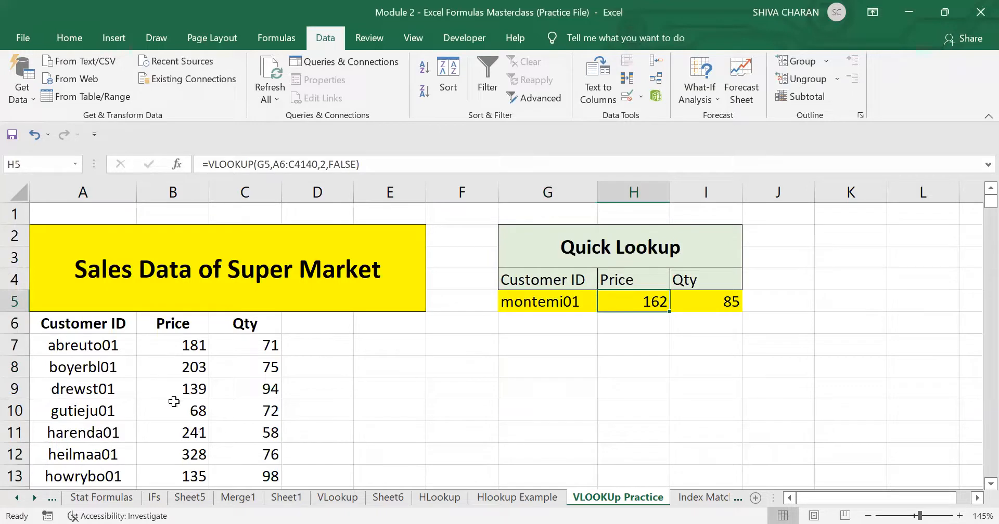
left_click_drag(114, 345, 276, 468)
left_click(625, 302)
left_click(712, 304)
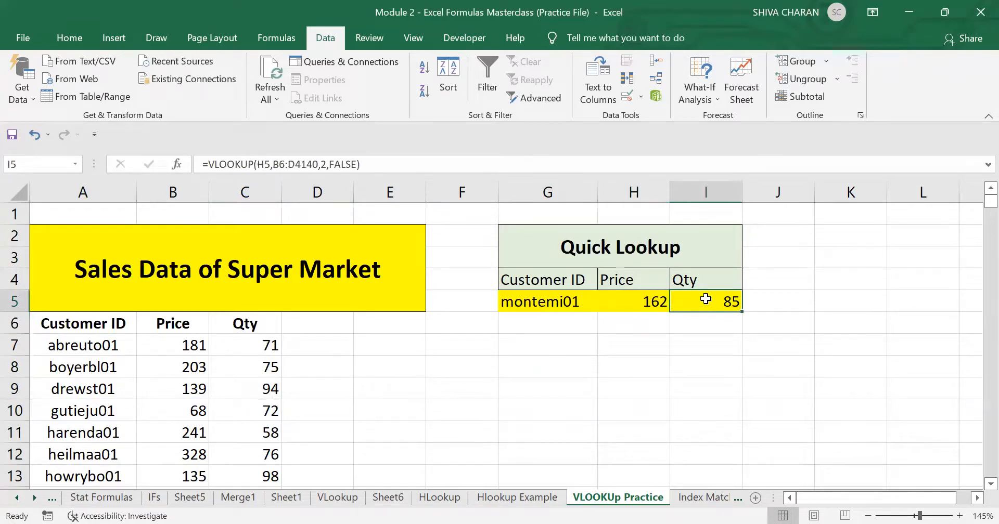
left_click(612, 294)
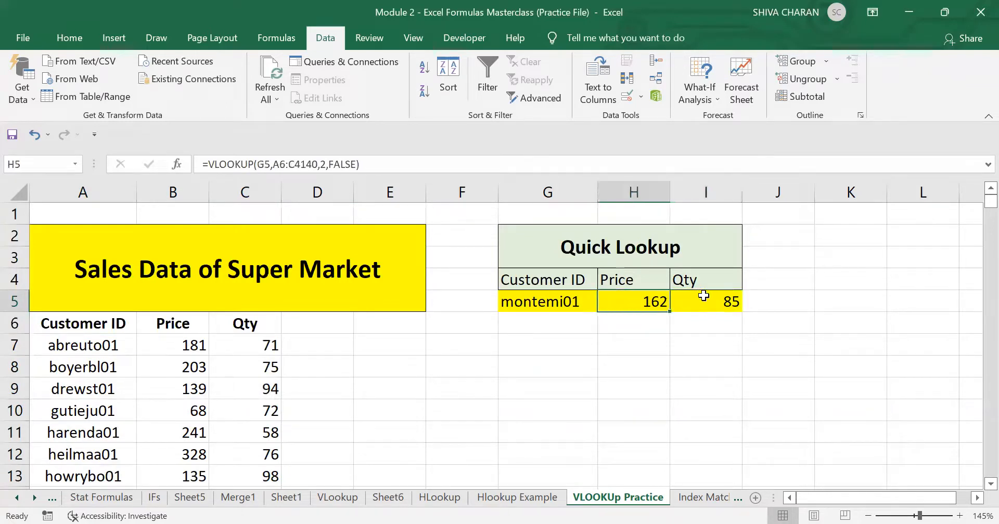
left_click(700, 295)
left_click(547, 296)
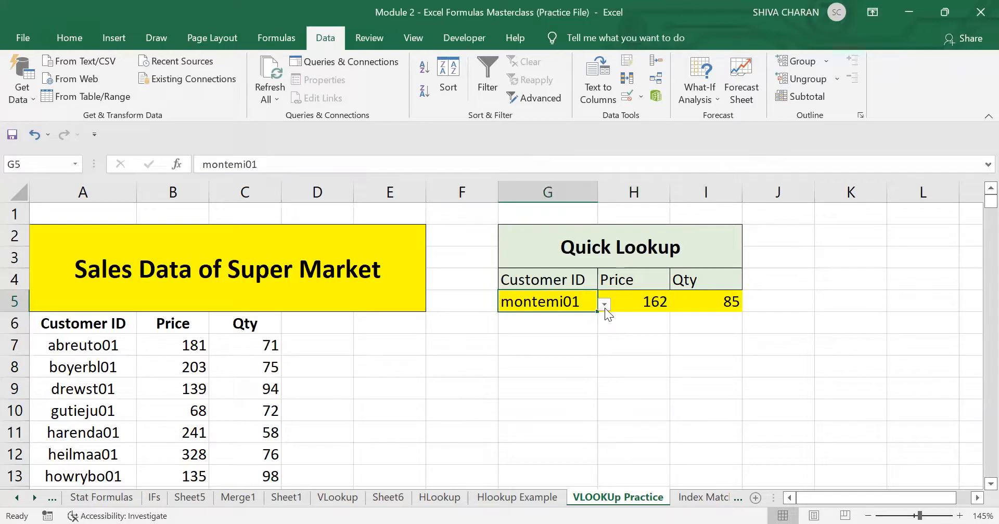
left_click(634, 385)
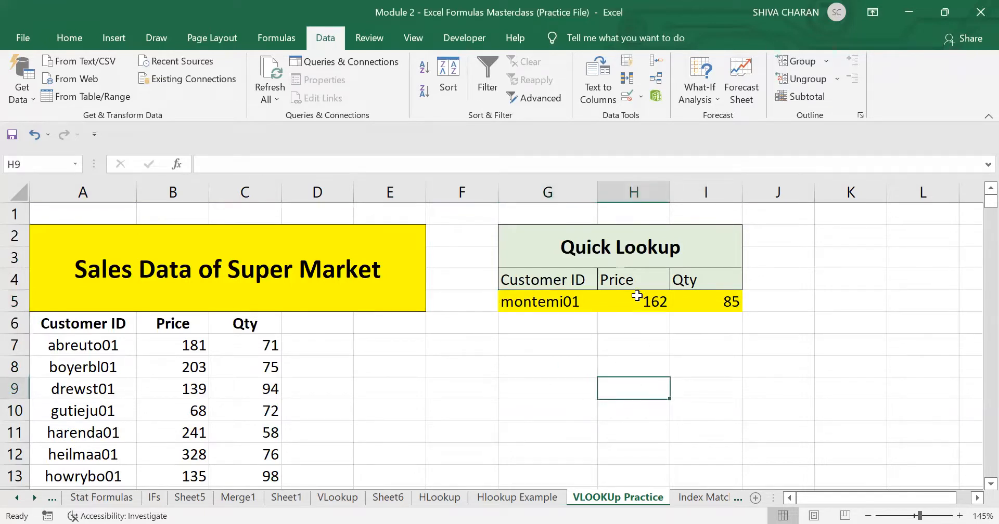
left_click(653, 301)
left_click(700, 296)
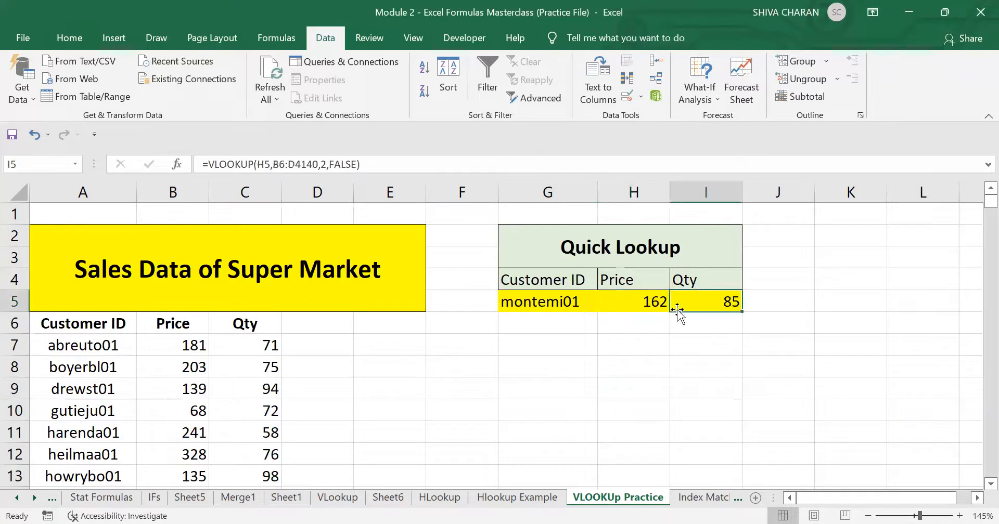
left_click(564, 298)
key("Down")
key("Down")
key("Down")
key("Down")
key("Down")
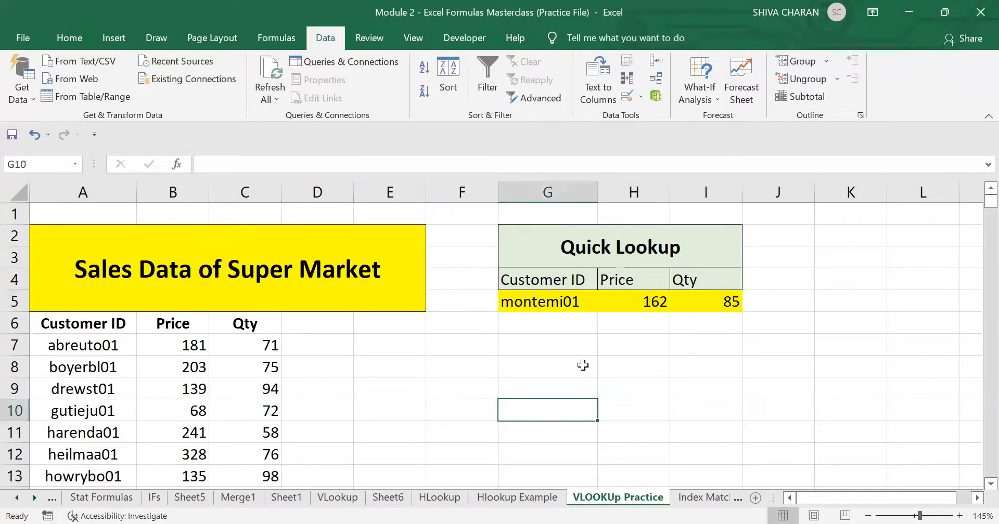